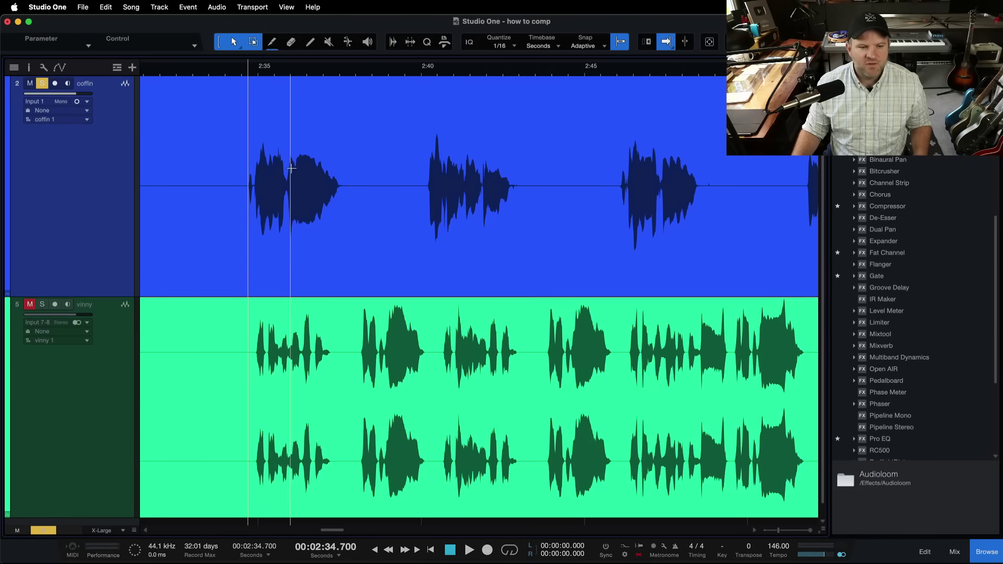
Play the coffin vocal phrase near 2:35, and compare it with the same passage on the vinny track played solo
{"action": "key", "text": "space"}
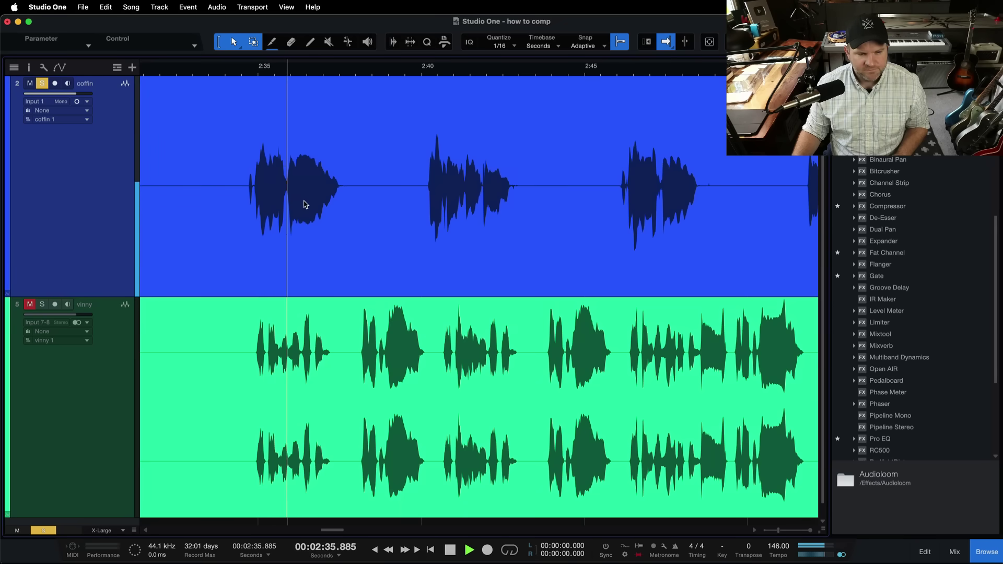
{"action": "key", "text": "space"}
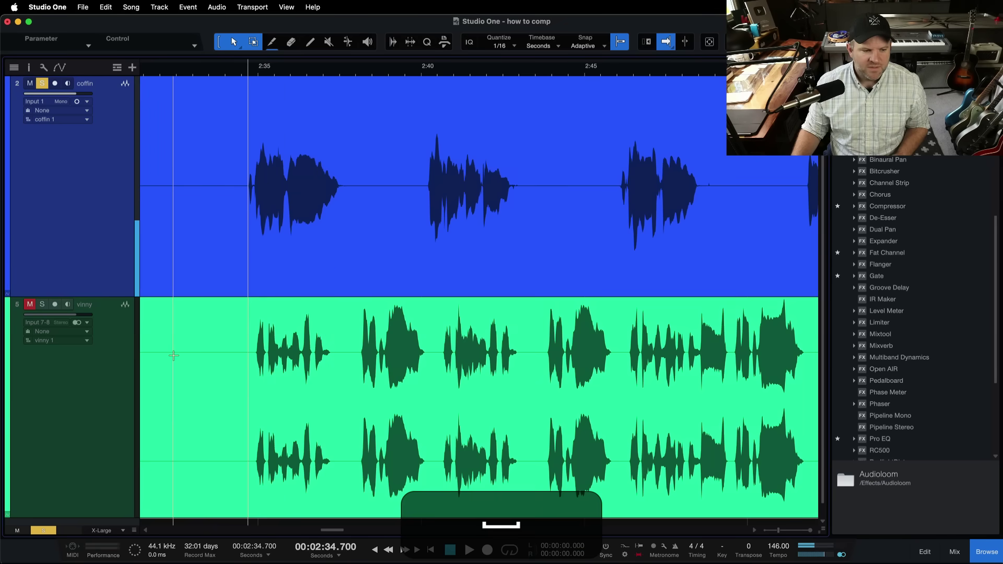
{"action": "left_click", "coordinate": [42, 305]}
{"action": "left_click", "coordinate": [30, 83]}
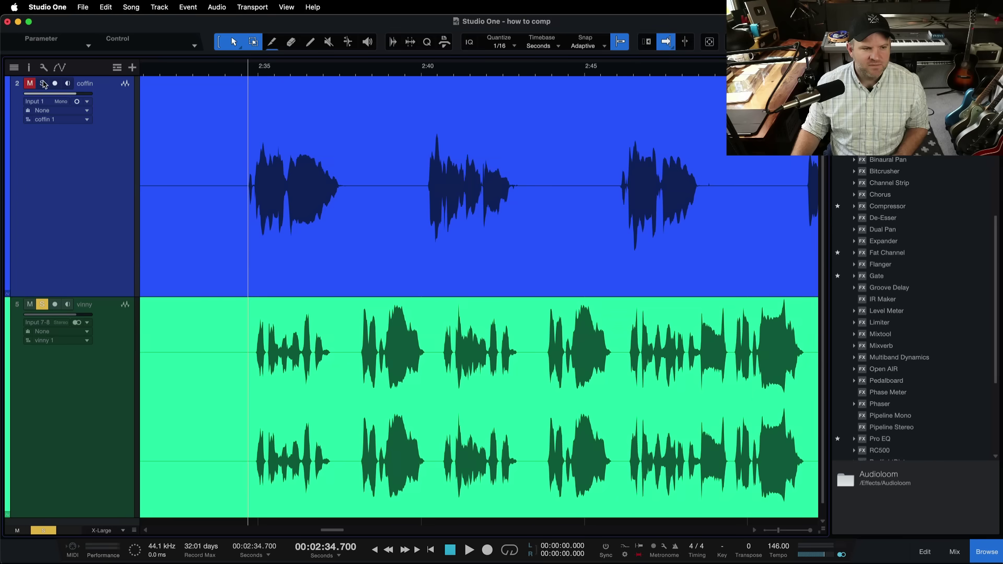
{"action": "left_click", "coordinate": [42, 83]}
{"action": "key", "text": "space"}
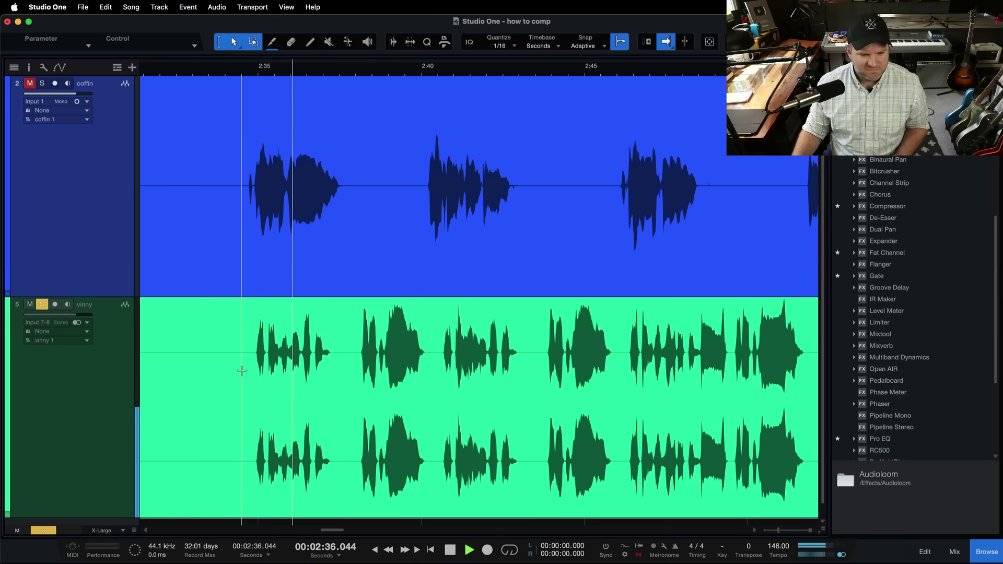
{"action": "left_click", "coordinate": [275, 480]}
{"action": "key", "text": "space"}
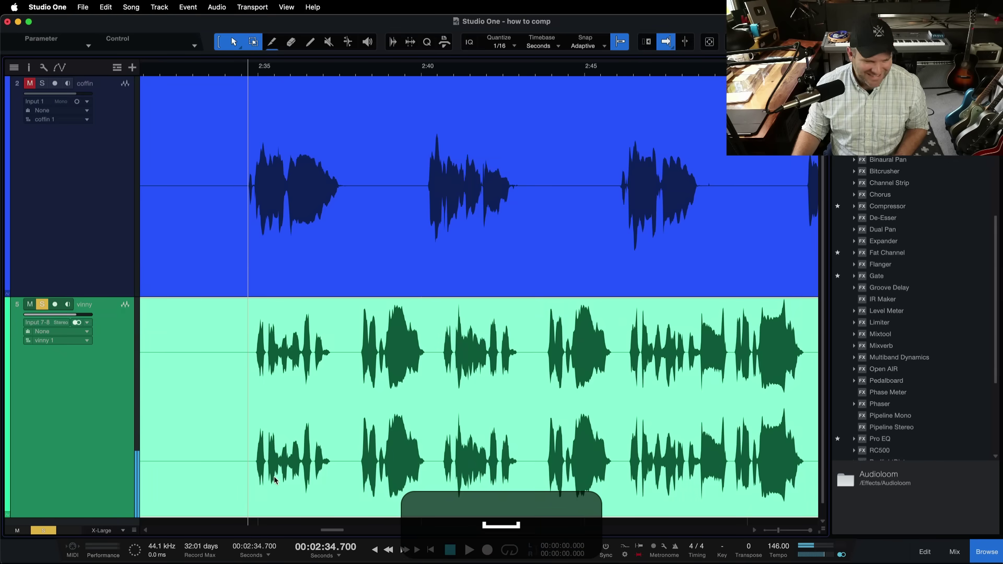
Insert Pro EQ on the coffin track, enable its low cut at 120 Hz, and close the effect window
{"action": "left_click", "coordinate": [127, 238]}
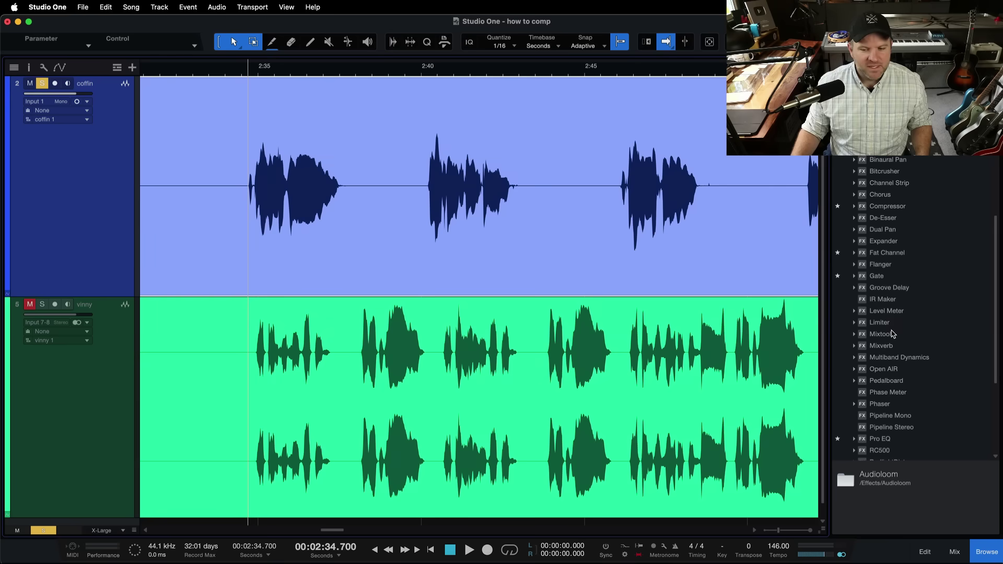
{"action": "left_click_drag", "start_coordinate": [879, 441], "coordinate": [278, 201]}
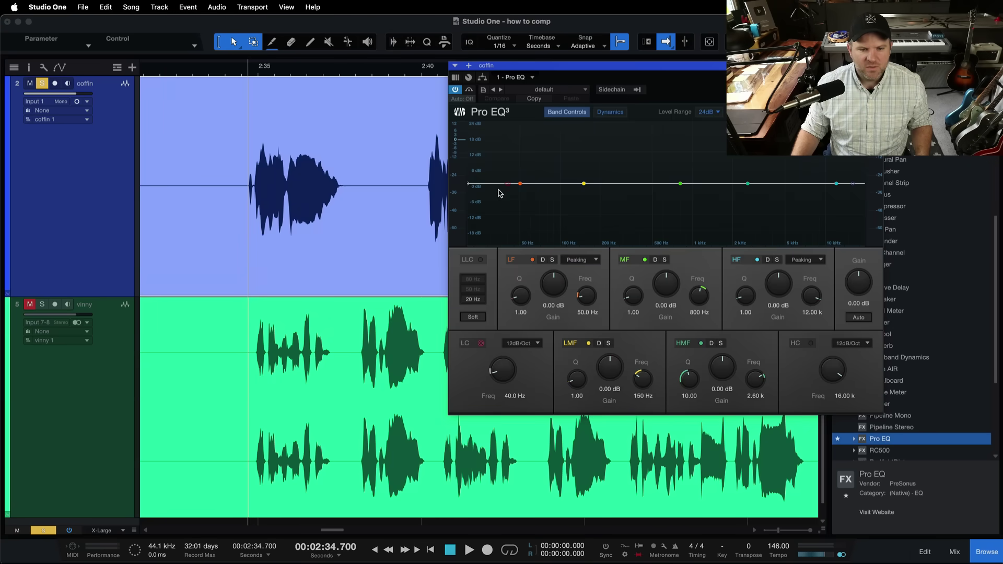
{"action": "left_click", "coordinate": [481, 343]}
{"action": "left_click_drag", "start_coordinate": [509, 386], "coordinate": [508, 368]}
{"action": "left_click", "coordinate": [512, 399]}
{"action": "type", "text": "120"}
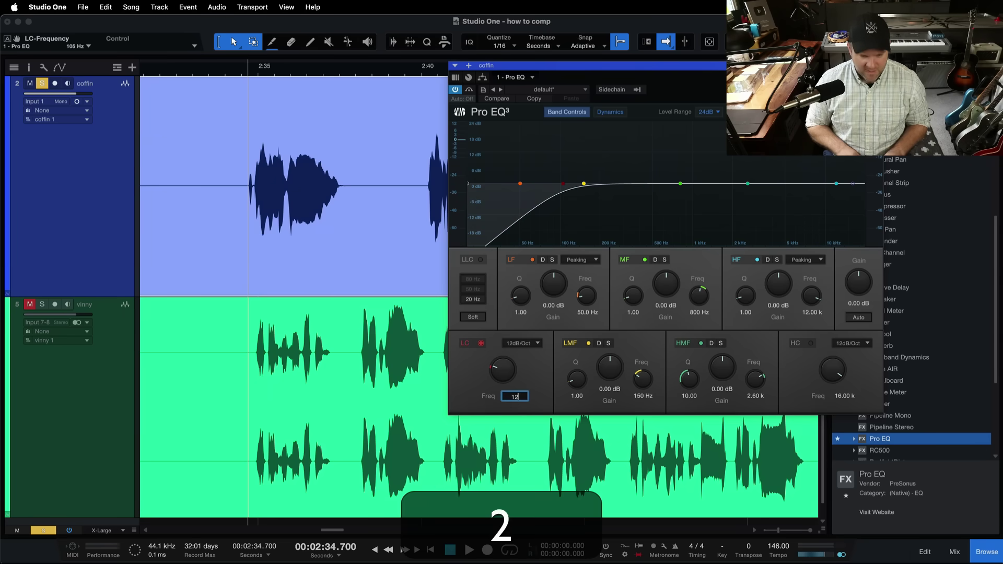
{"action": "key", "text": "Return"}
{"action": "left_click_drag", "start_coordinate": [630, 70], "coordinate": [520, 76]}
{"action": "left_click", "coordinate": [767, 72]}
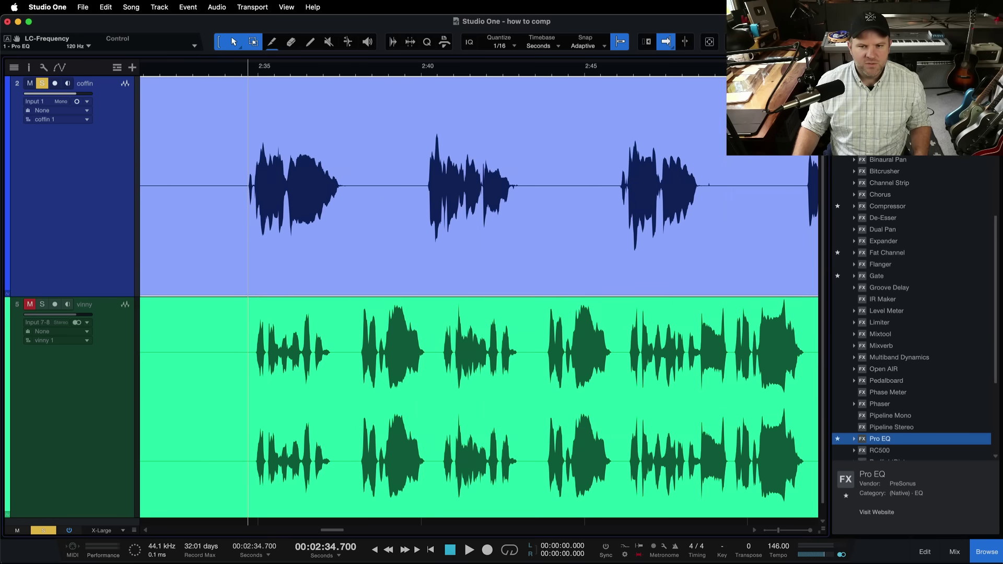
Show the inspector for the coffin track and enlarge its channel strip section to make room for more inserts
{"action": "key", "text": "F3"}
{"action": "key", "text": "F3"}
{"action": "key", "text": "F4"}
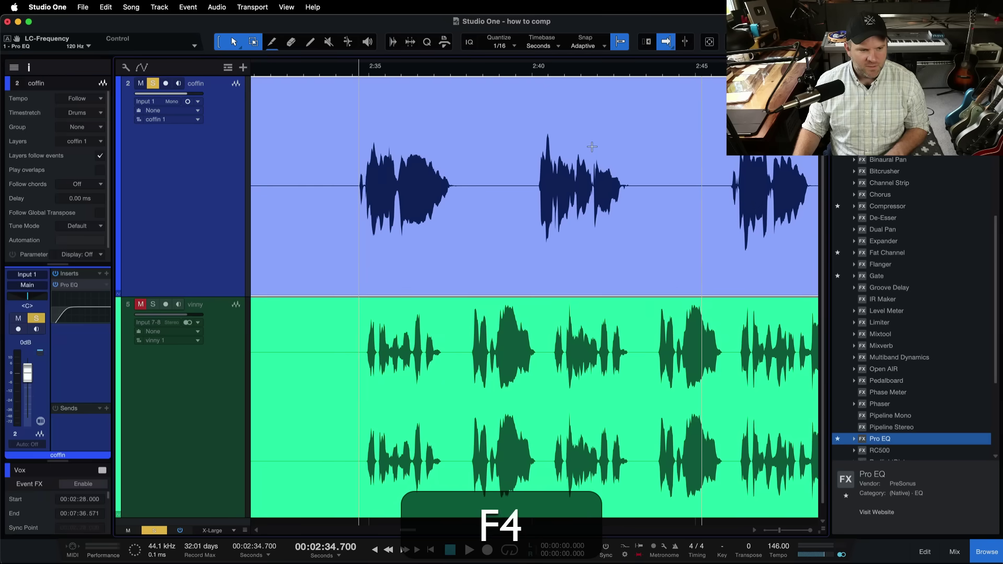
{"action": "left_click_drag", "start_coordinate": [47, 268], "coordinate": [50, 136]}
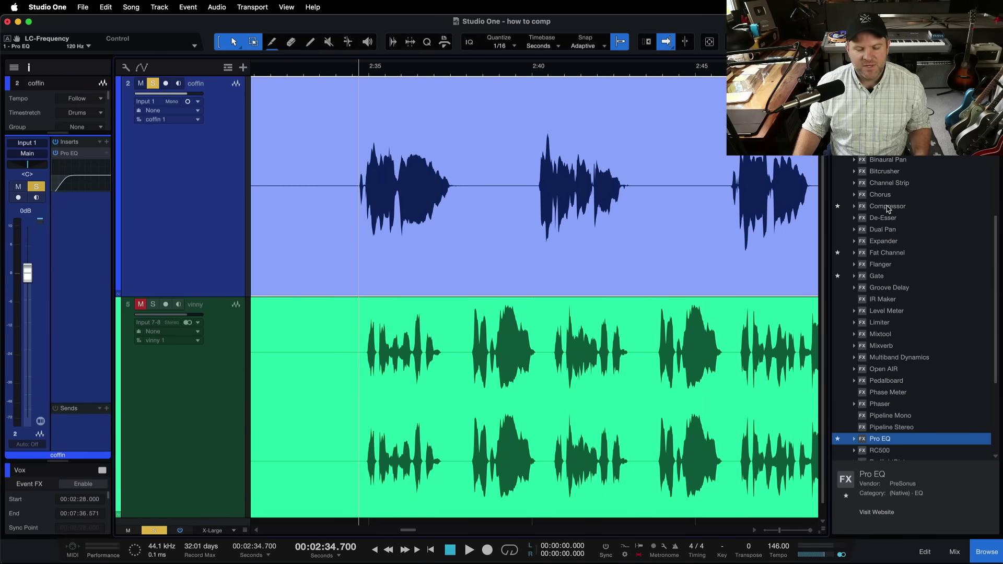
Add the Compressor after Pro EQ in the coffin track's inserts and set its ratio to 4:1
{"action": "left_click_drag", "start_coordinate": [887, 208], "coordinate": [74, 206]}
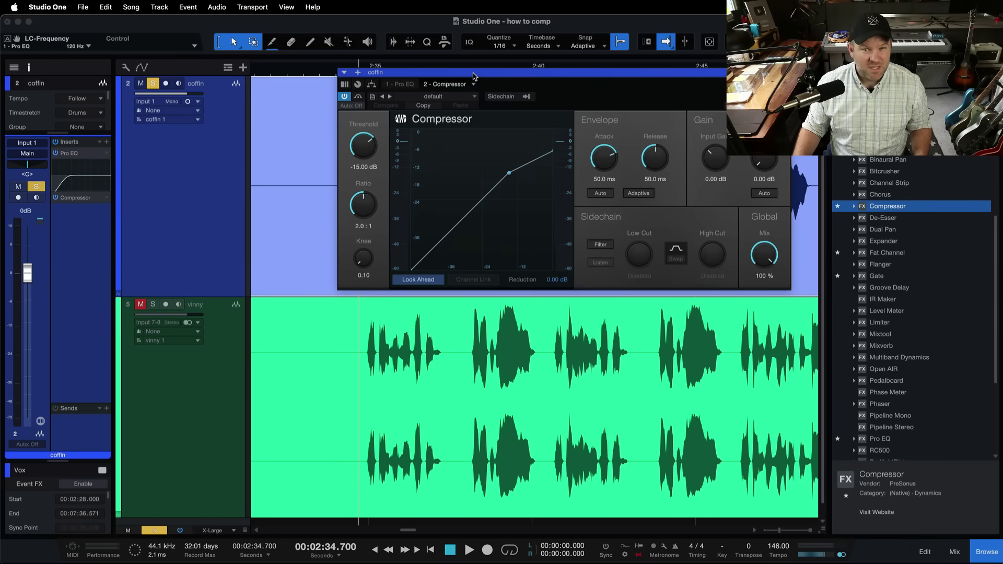
{"action": "left_click_drag", "start_coordinate": [474, 77], "coordinate": [335, 99]}
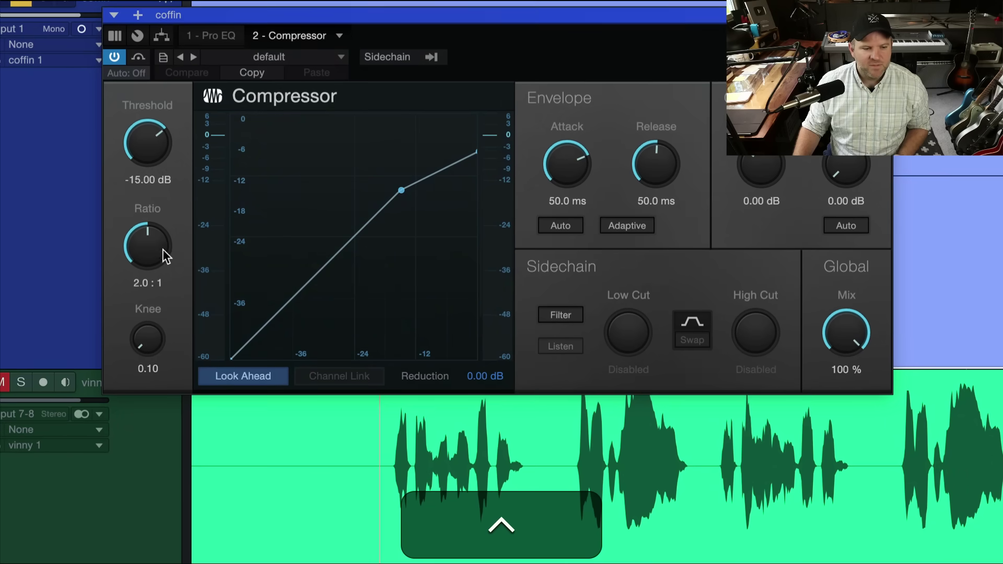
{"action": "left_click", "coordinate": [151, 282]}
{"action": "type", "text": "4"}
{"action": "key", "text": "Return"}
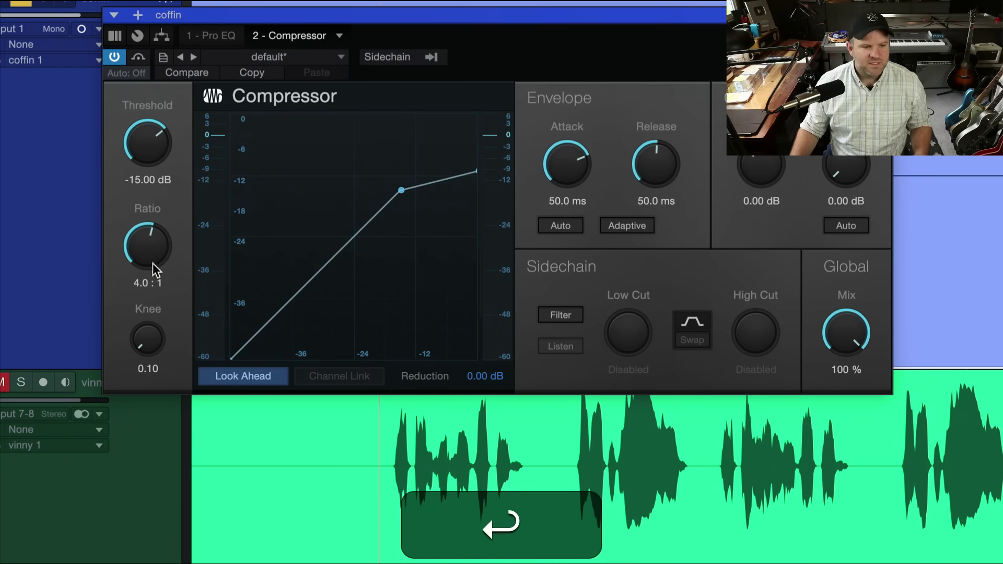
Set the compressor's attack to 5 ms and its release to 20 ms
{"action": "left_click", "coordinate": [566, 201]}
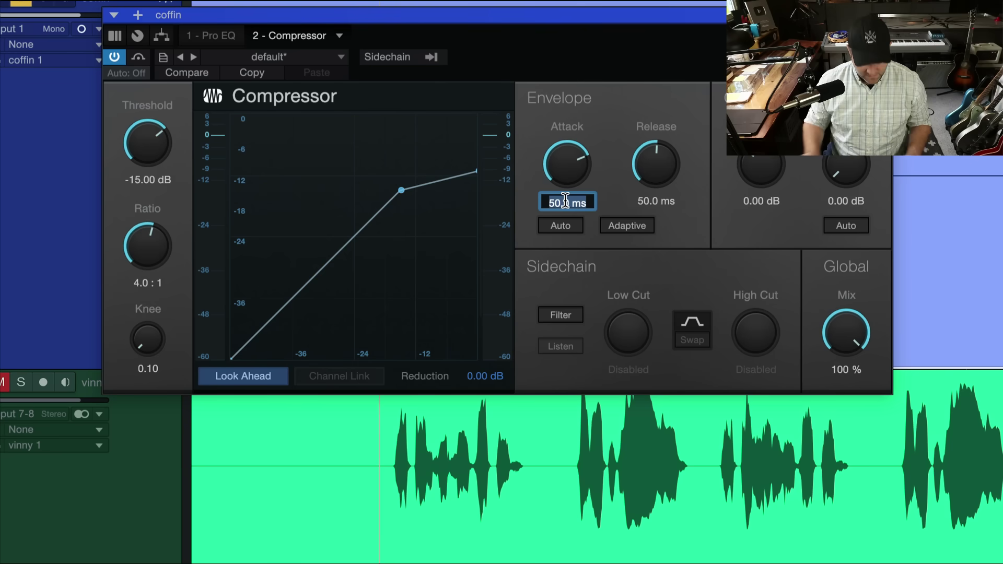
{"action": "type", "text": "5"}
{"action": "key", "text": "Return"}
{"action": "left_click", "coordinate": [644, 204]}
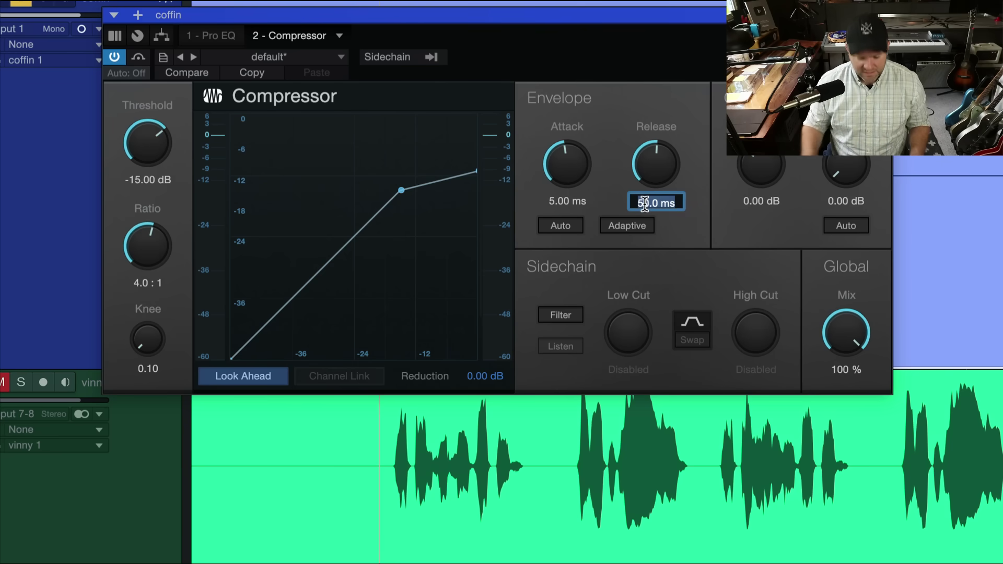
{"action": "type", "text": "20"}
{"action": "key", "text": "Return"}
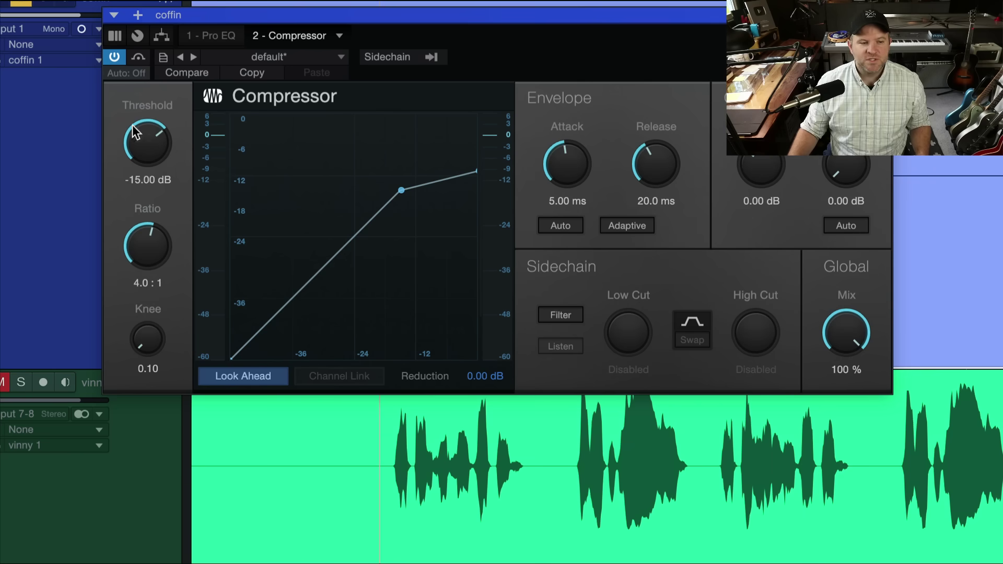
Lower the compressor's threshold to about -27.72 dB while playing back the coffin vocal
{"action": "mouse_move", "coordinate": [160, 138]}
{"action": "left_mouse_down"}
{"action": "mouse_move", "coordinate": [148, 206]}
{"action": "mouse_move", "coordinate": [157, 148]}
{"action": "mouse_move", "coordinate": [158, 166]}
{"action": "mouse_move", "coordinate": [157, 157]}
{"action": "left_mouse_up"}
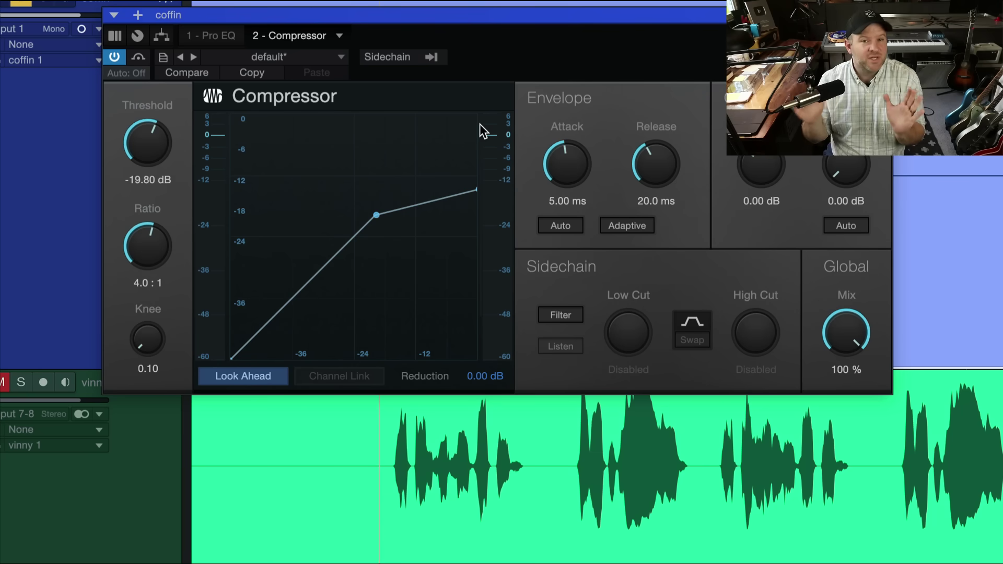
{"action": "mouse_move", "coordinate": [152, 147]}
{"action": "left_mouse_down"}
{"action": "mouse_move", "coordinate": [156, 89]}
{"action": "mouse_move", "coordinate": [150, 168]}
{"action": "mouse_move", "coordinate": [149, 148]}
{"action": "left_mouse_up"}
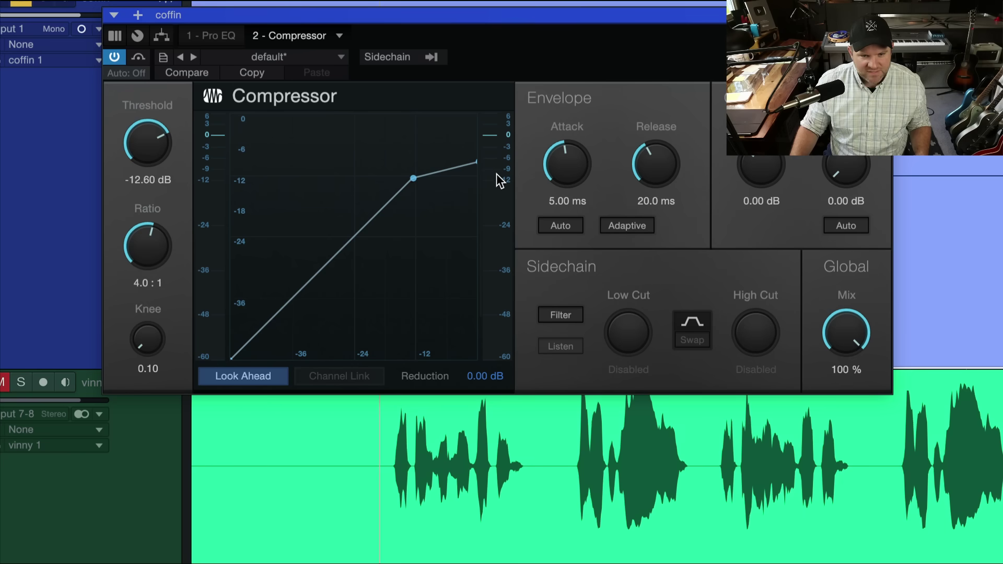
{"action": "left_click_drag", "start_coordinate": [154, 155], "coordinate": [154, 199]}
{"action": "key", "text": "space"}
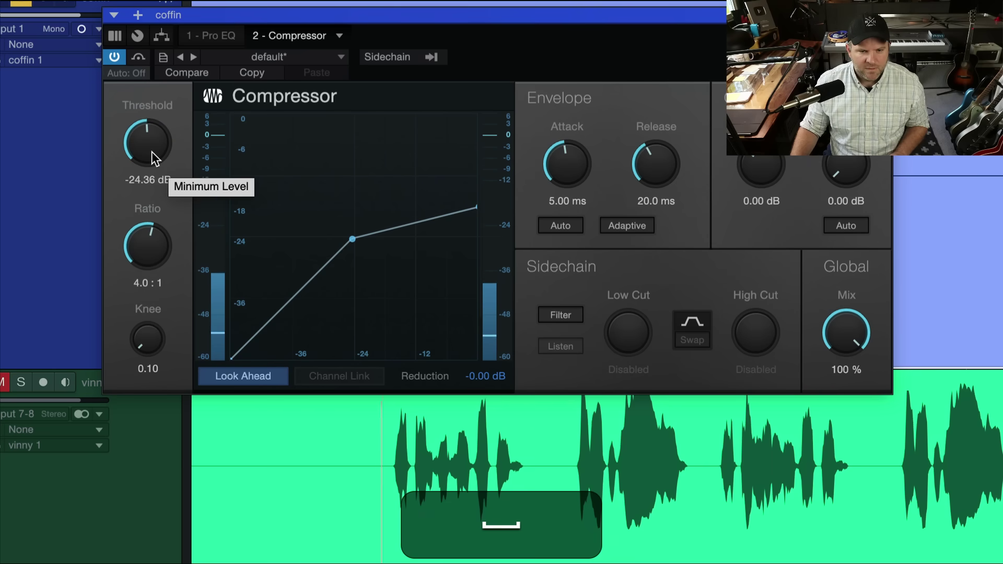
{"action": "left_click_drag", "start_coordinate": [155, 158], "coordinate": [153, 144]}
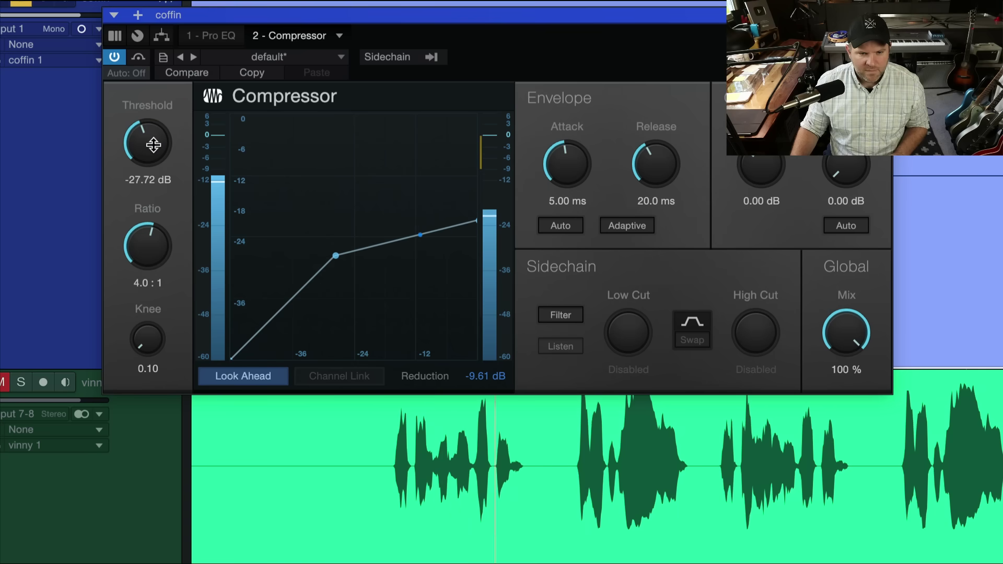
{"action": "key", "text": "space"}
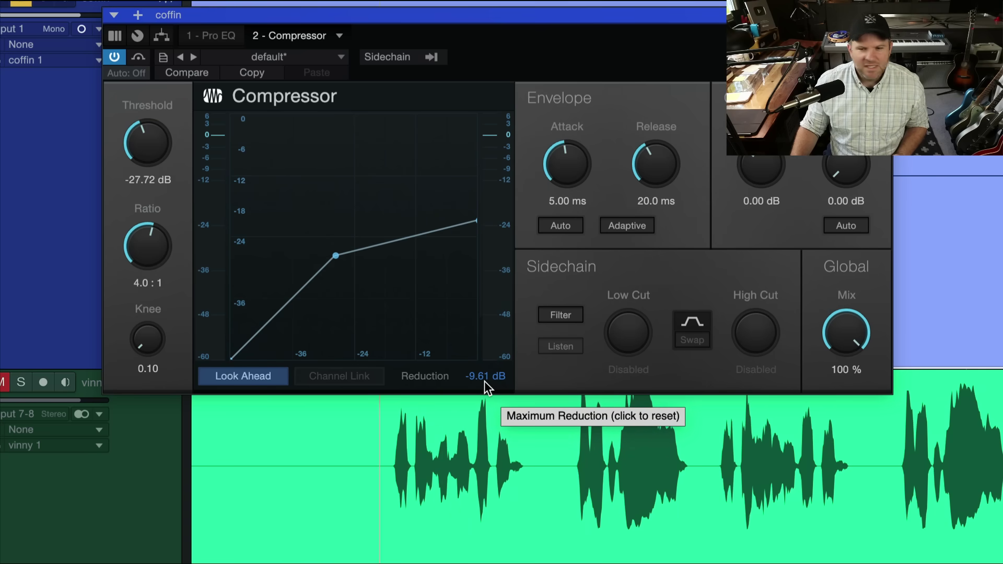
Raise the compressor's makeup gain to about 8.40 dB
{"action": "key", "text": "ctrl"}
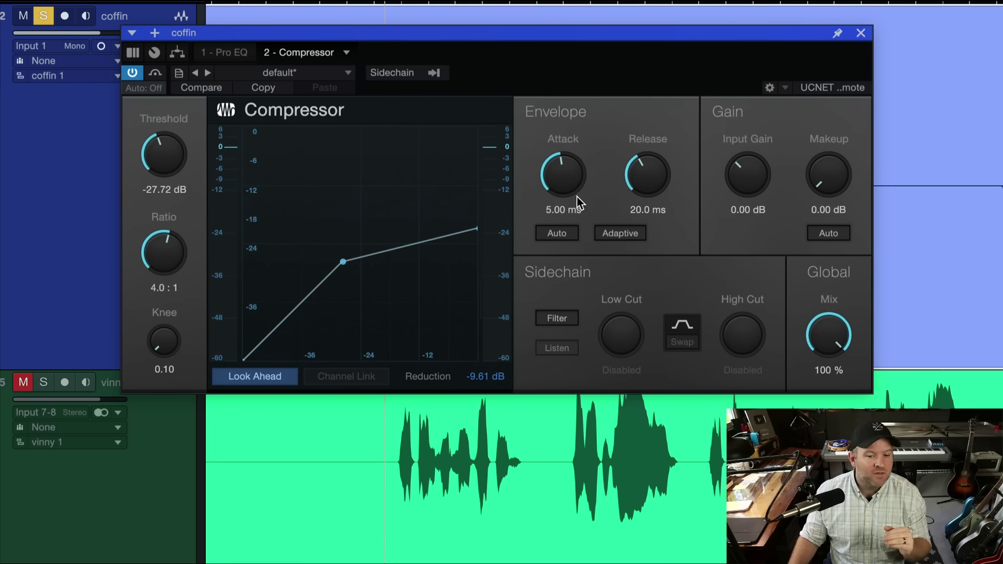
{"action": "left_click_drag", "start_coordinate": [830, 180], "coordinate": [822, 145]}
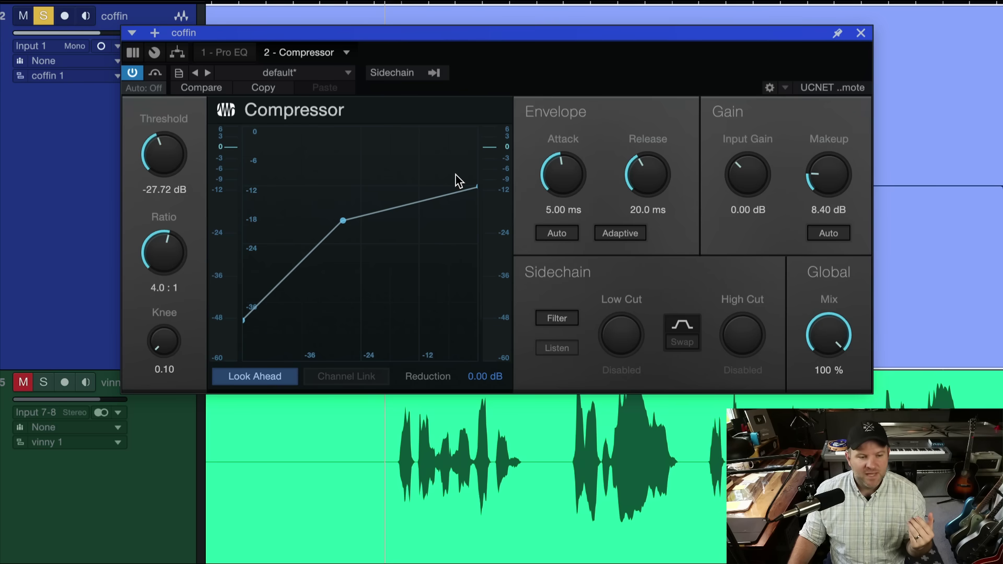
Play the coffin vocal while bypassing and re-enabling the compressor to compare the compressed and uncompressed sound
{"action": "left_click", "coordinate": [140, 73]}
{"action": "left_click", "coordinate": [140, 73]}
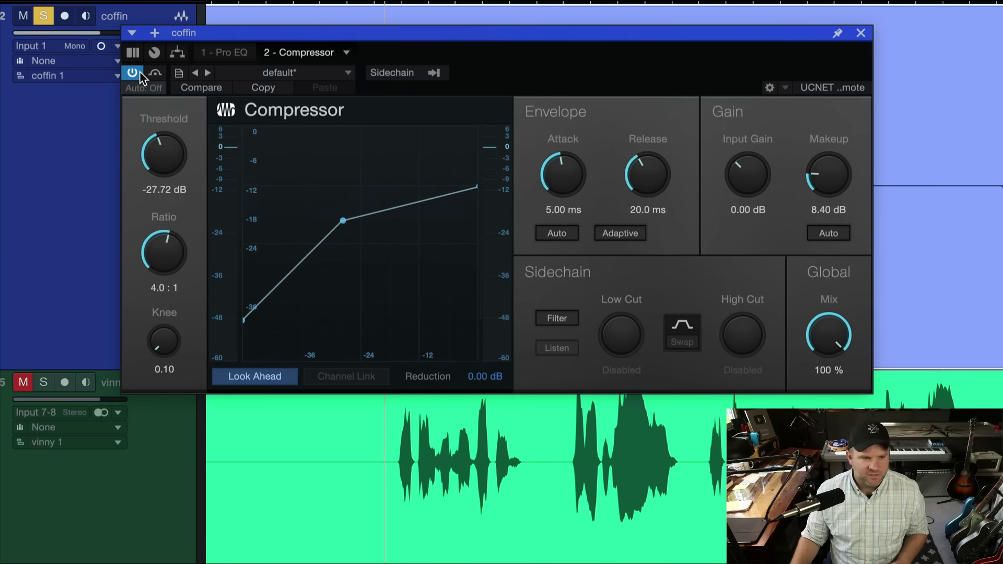
{"action": "key", "text": "space"}
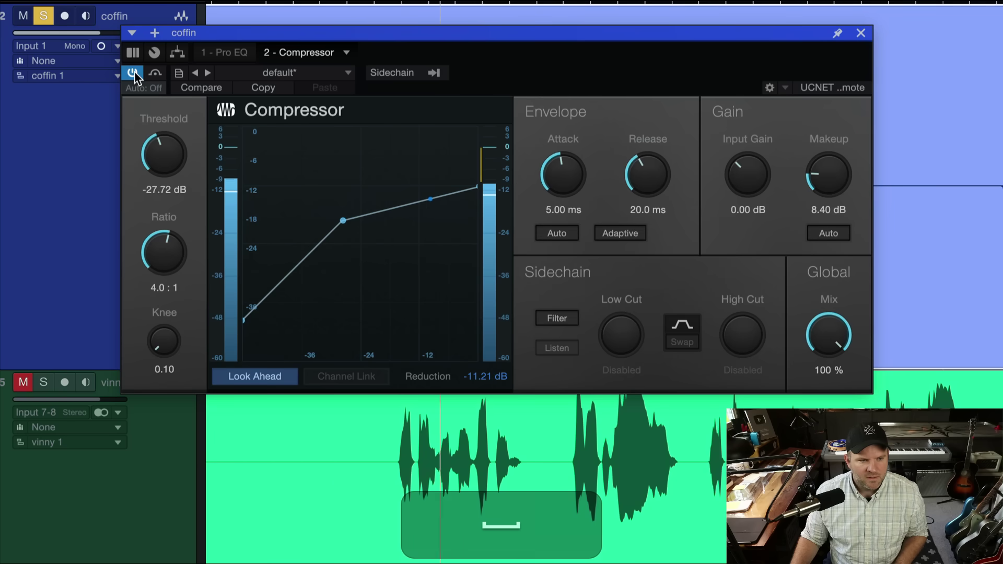
{"action": "left_click", "coordinate": [134, 72]}
{"action": "key", "text": "space"}
{"action": "left_click", "coordinate": [134, 72]}
{"action": "key", "text": "space"}
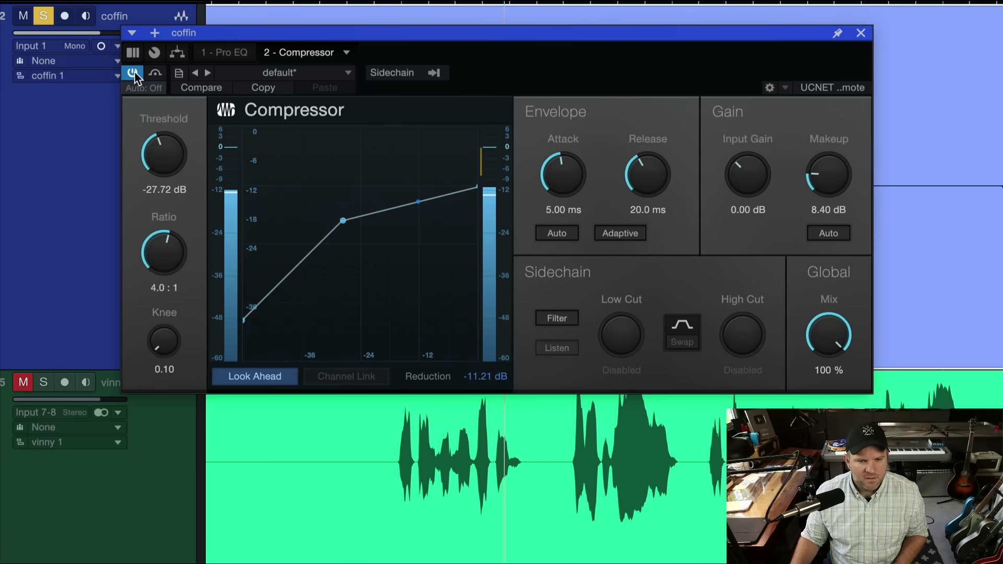
{"action": "key", "text": "space"}
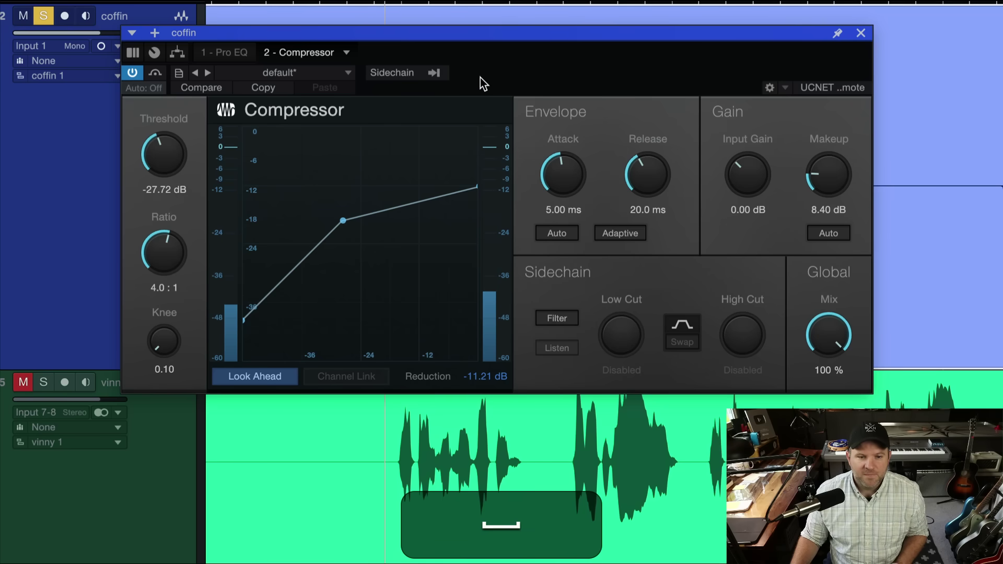
Save the song and move the compressor window down to uncover the upper part of the coffin track
{"action": "key", "text": "super+s"}
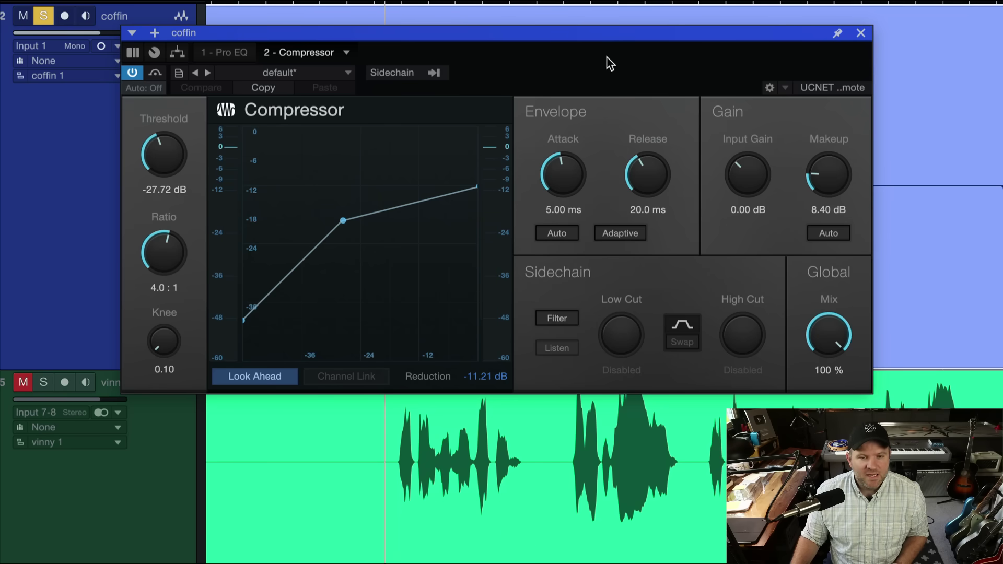
{"action": "key", "text": "ctrl"}
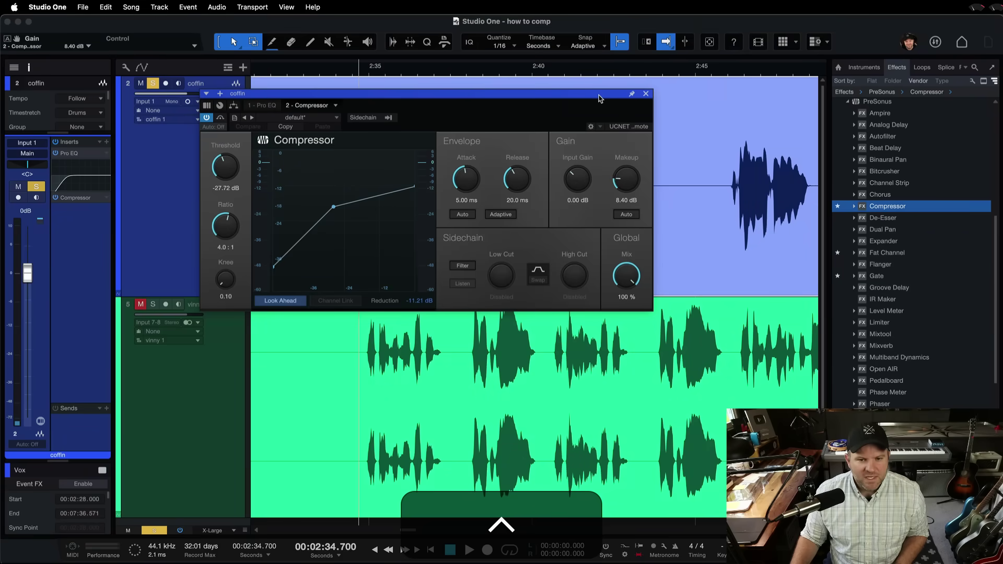
{"action": "left_click_drag", "start_coordinate": [598, 99], "coordinate": [539, 223]}
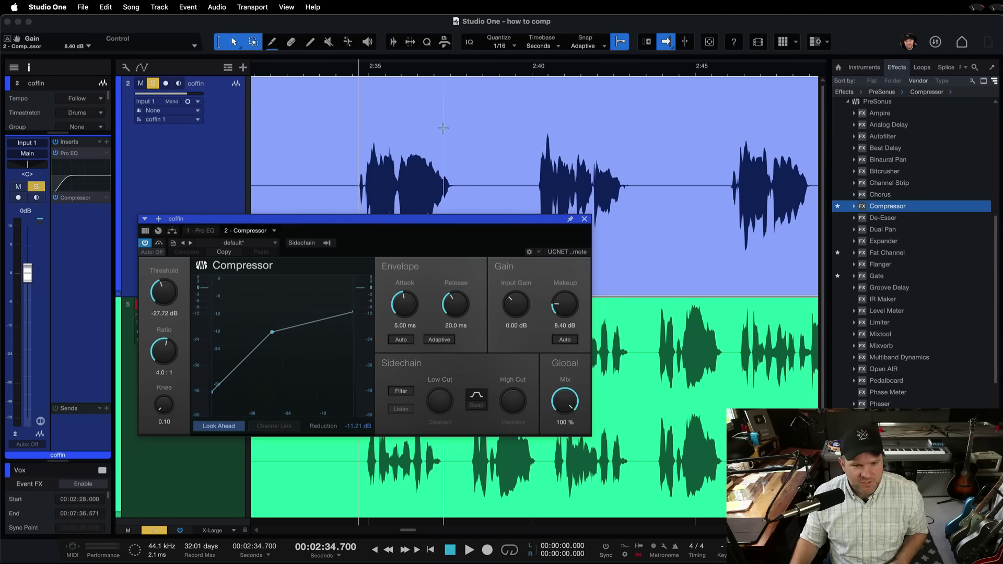
Play the coffin vocal through the 2:40 phrase and review the Pro EQ and Compressor settings
{"action": "key", "text": "space"}
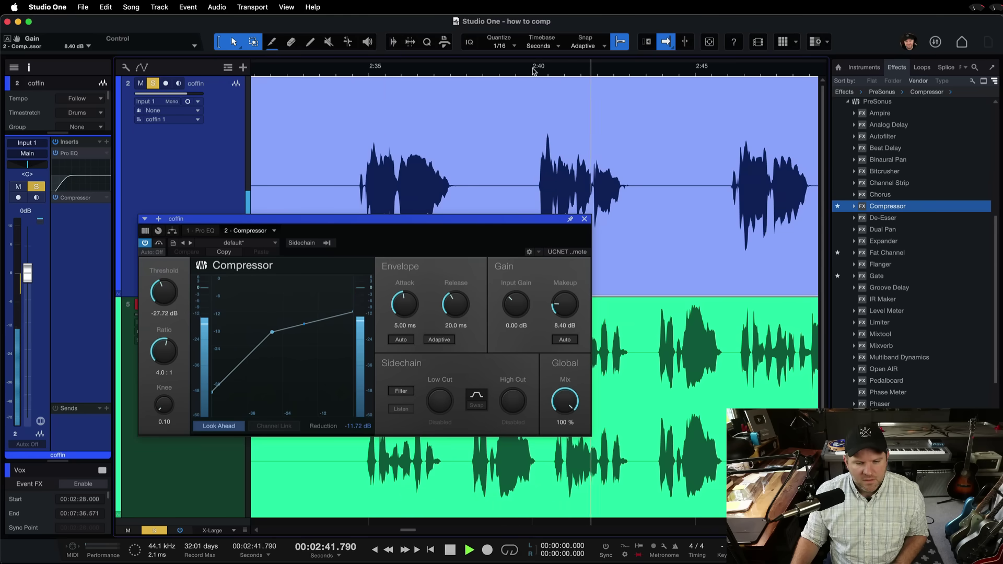
{"action": "key", "text": "space"}
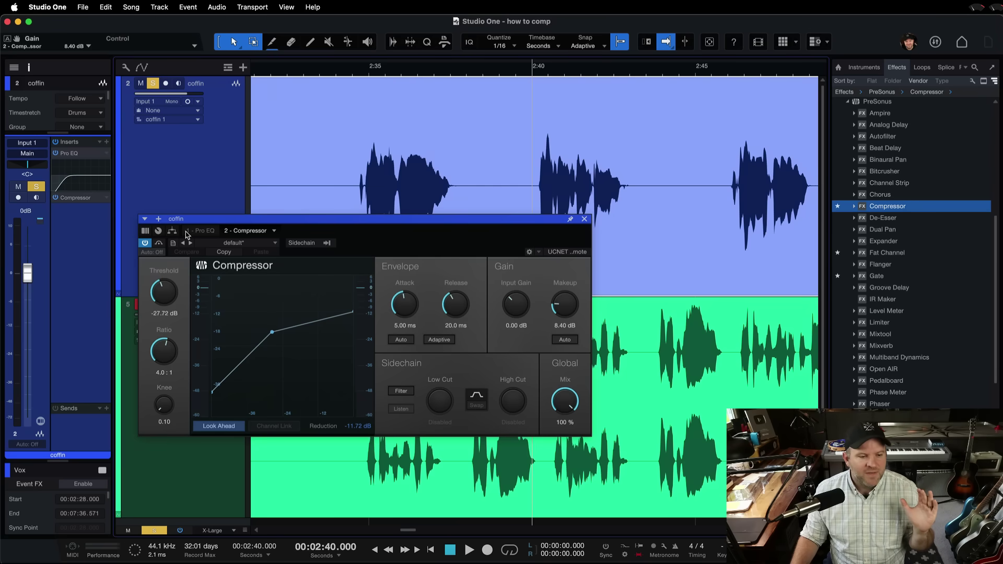
{"action": "left_click", "coordinate": [204, 230]}
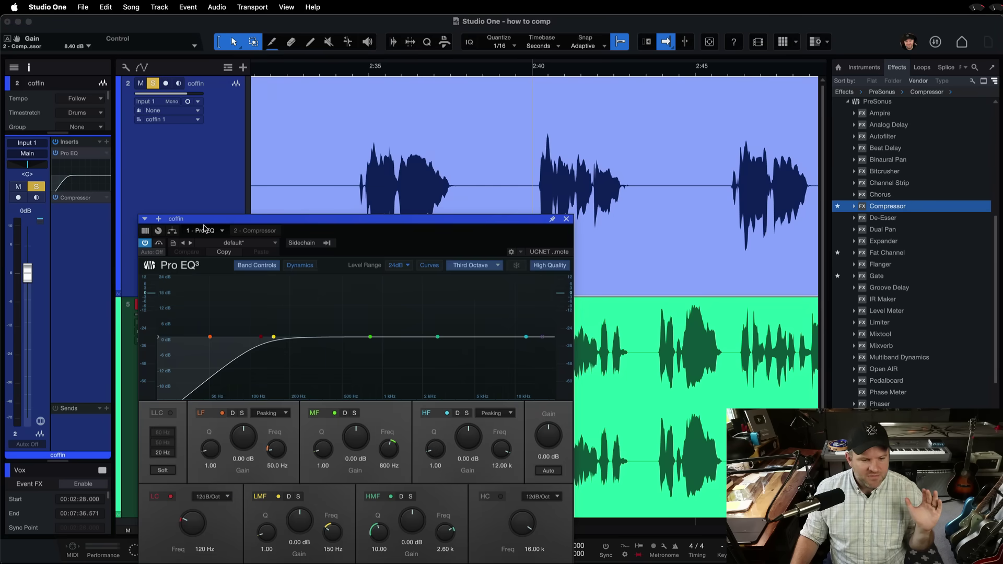
{"action": "left_click", "coordinate": [251, 231]}
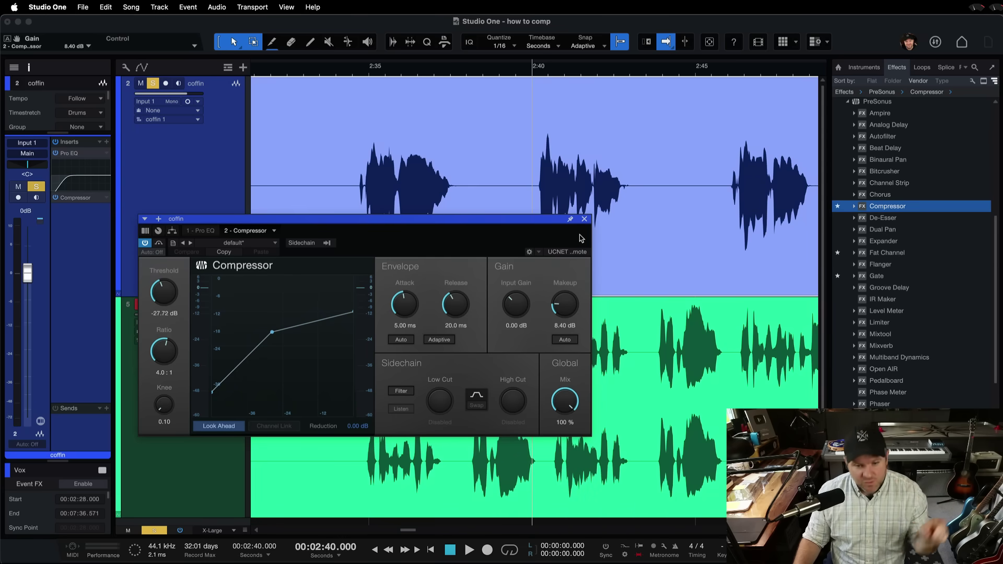
Close the coffin track's compressor window and copy its Pro EQ to the stereo vocal on track 5
{"action": "left_click", "coordinate": [585, 220]}
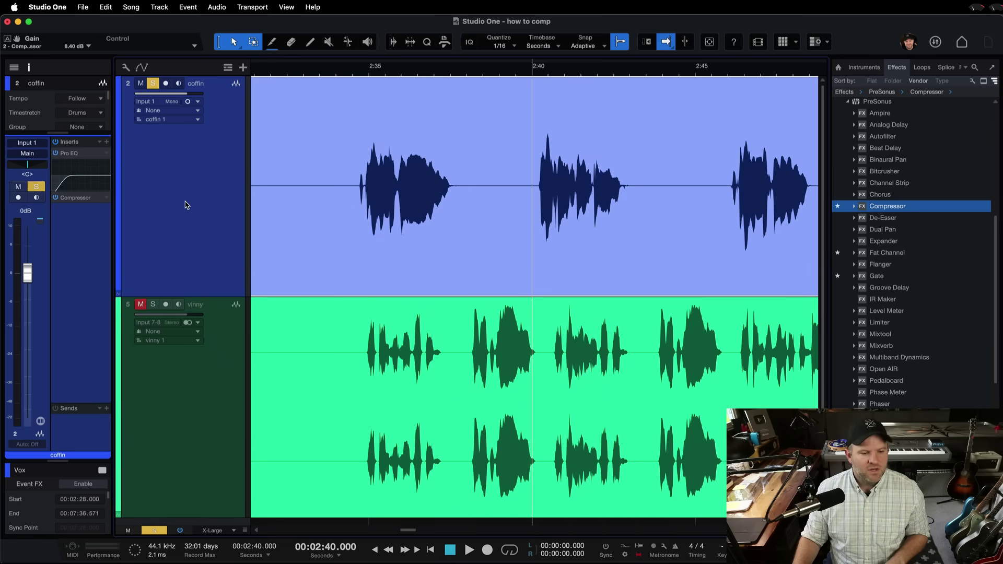
{"action": "left_click", "coordinate": [225, 364]}
{"action": "left_click", "coordinate": [205, 223]}
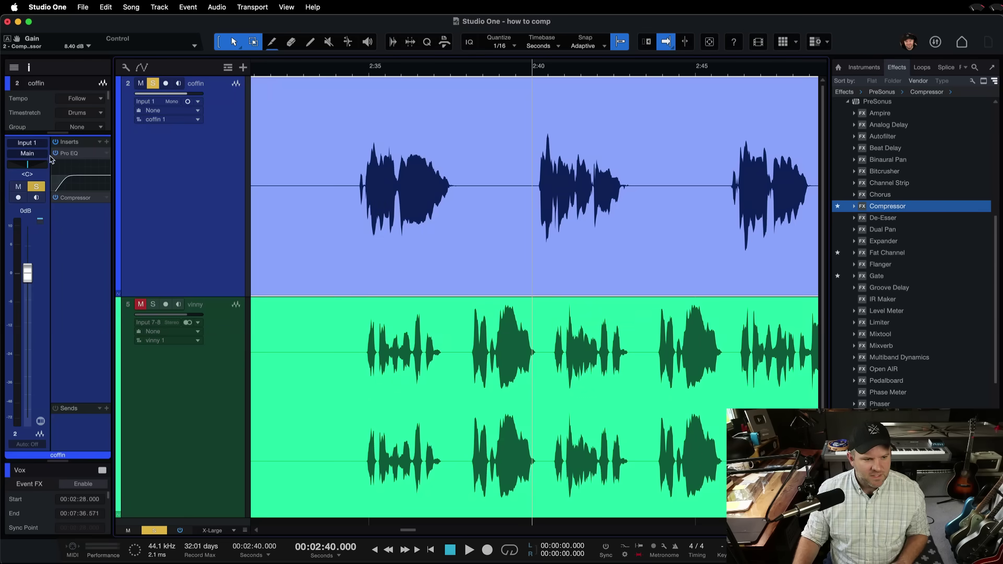
{"action": "left_click_drag", "start_coordinate": [69, 158], "coordinate": [189, 385]}
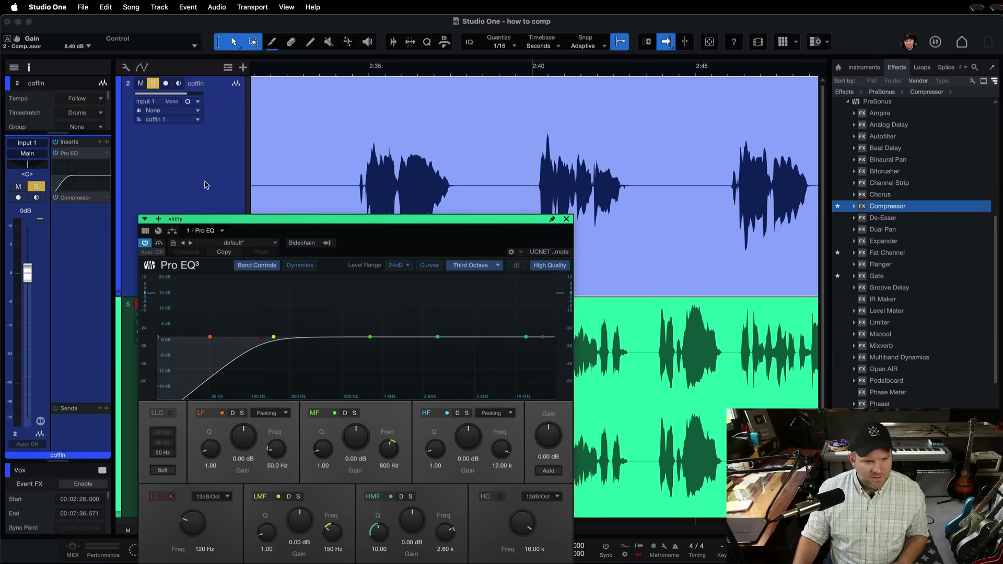
{"action": "left_click", "coordinate": [131, 370]}
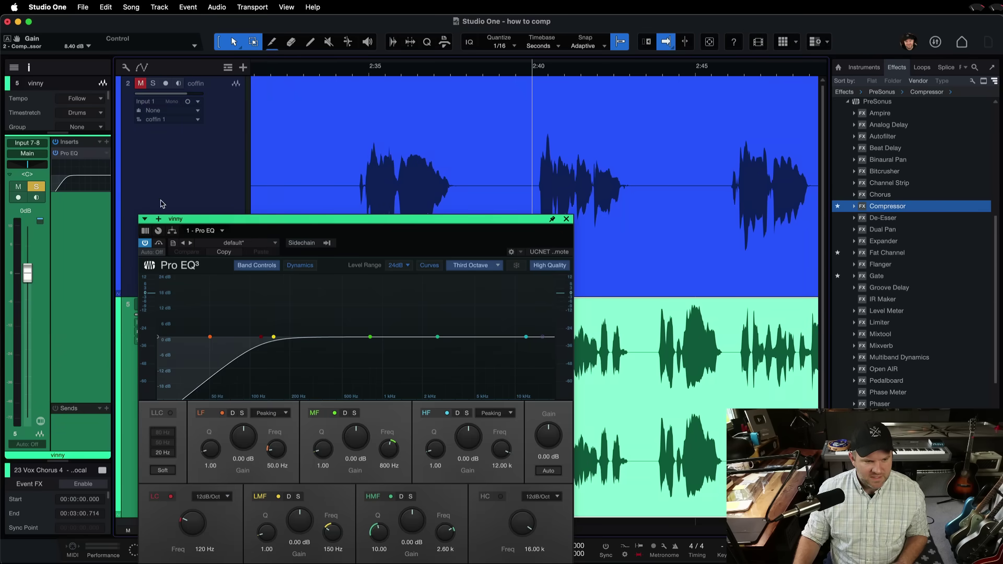
{"action": "left_click", "coordinate": [566, 219]}
Copy the coffin track's Compressor to the stereo vocal on track 5 and reset the copy's threshold and makeup gain to 0.00 dB
{"action": "key", "text": "F3"}
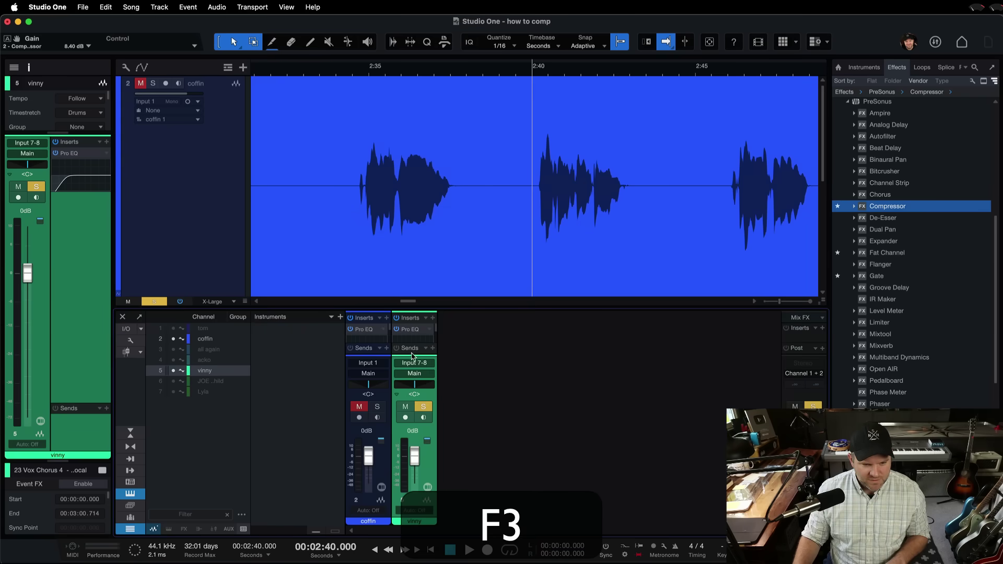
{"action": "left_click_drag", "start_coordinate": [412, 357], "coordinate": [402, 323]}
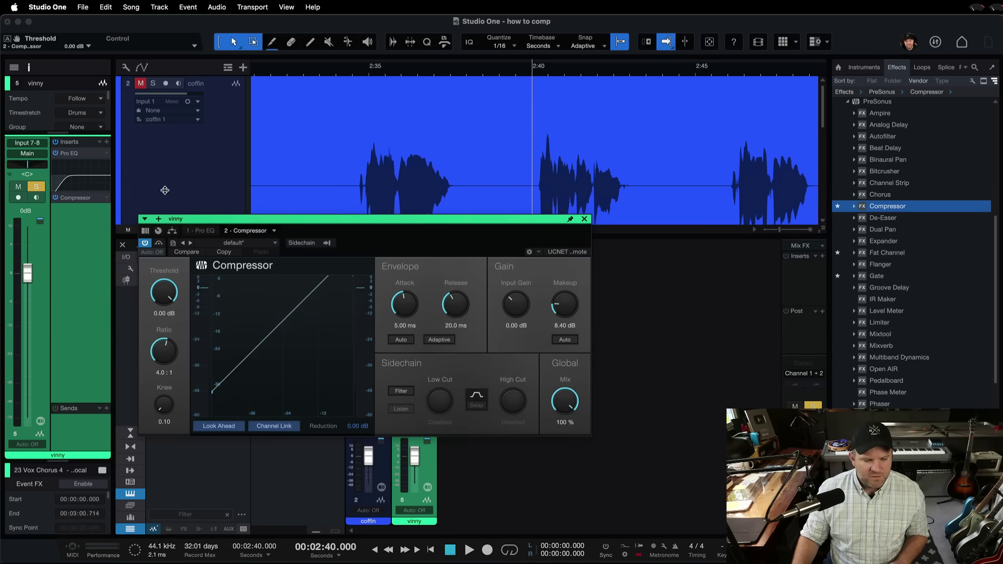
{"action": "left_click_drag", "start_coordinate": [364, 233], "coordinate": [324, 218]}
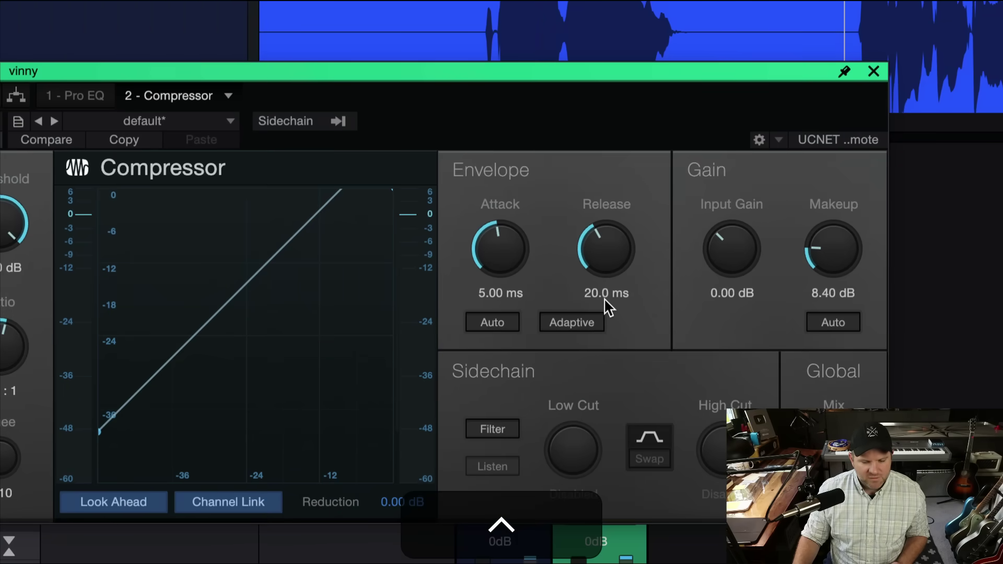
{"action": "double_click", "coordinate": [833, 250]}
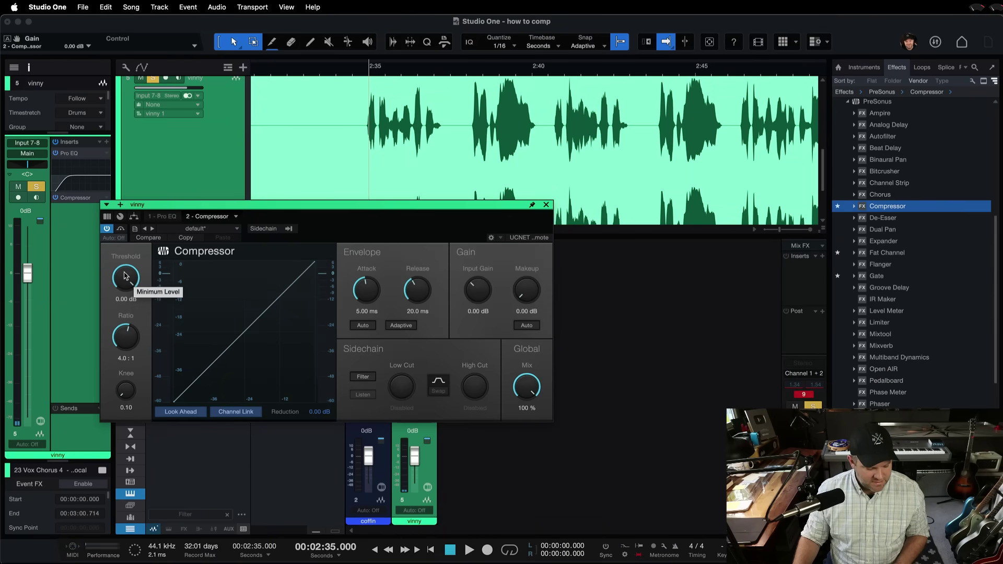
While playing track 5, lower its compressor threshold to about -23.28 dB and raise the makeup gain to about 8.16 dB
{"action": "key", "text": "space"}
{"action": "left_click_drag", "start_coordinate": [126, 276], "coordinate": [121, 321]}
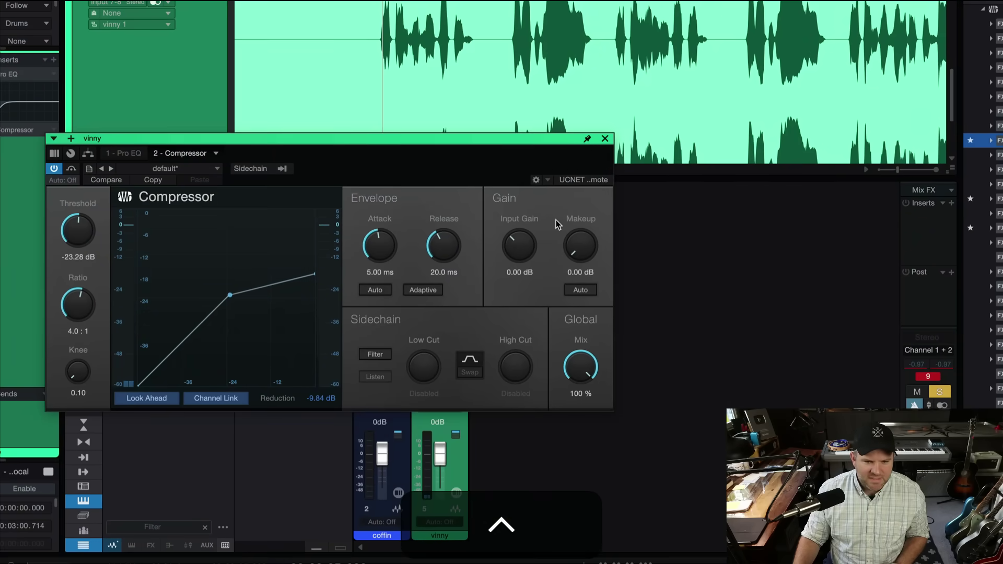
{"action": "left_click_drag", "start_coordinate": [582, 250], "coordinate": [584, 225]}
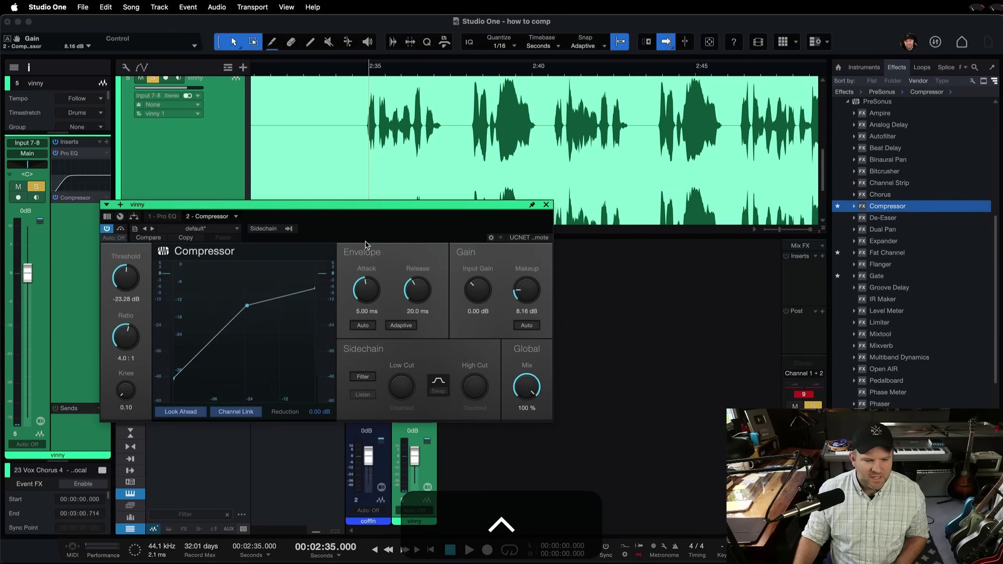
Play the track 5 vocal from 2:35 while bypassing and re-enabling its compressor to compare the levels
{"action": "key", "text": "space"}
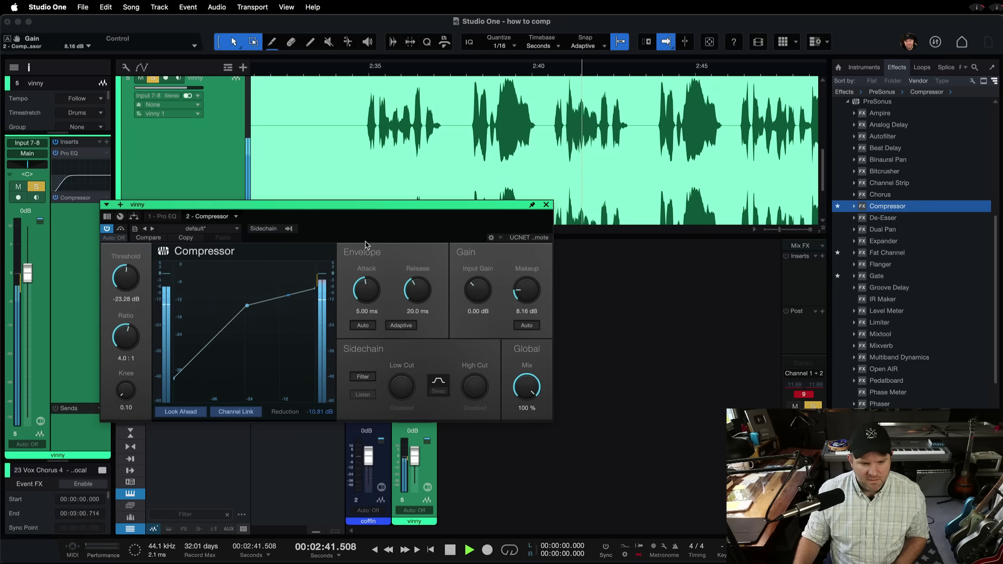
{"action": "key", "text": "space"}
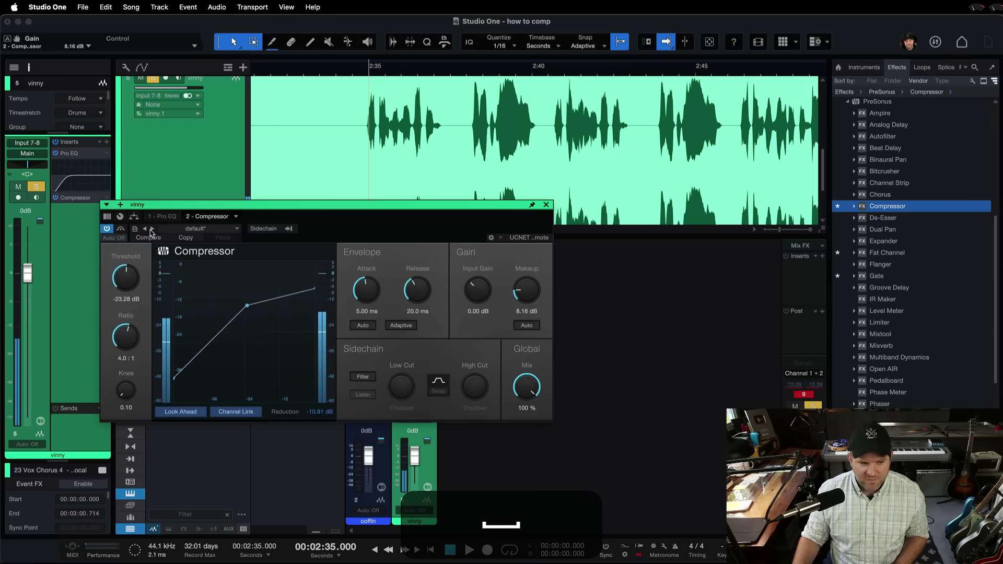
{"action": "left_click", "coordinate": [107, 229]}
{"action": "key", "text": "space"}
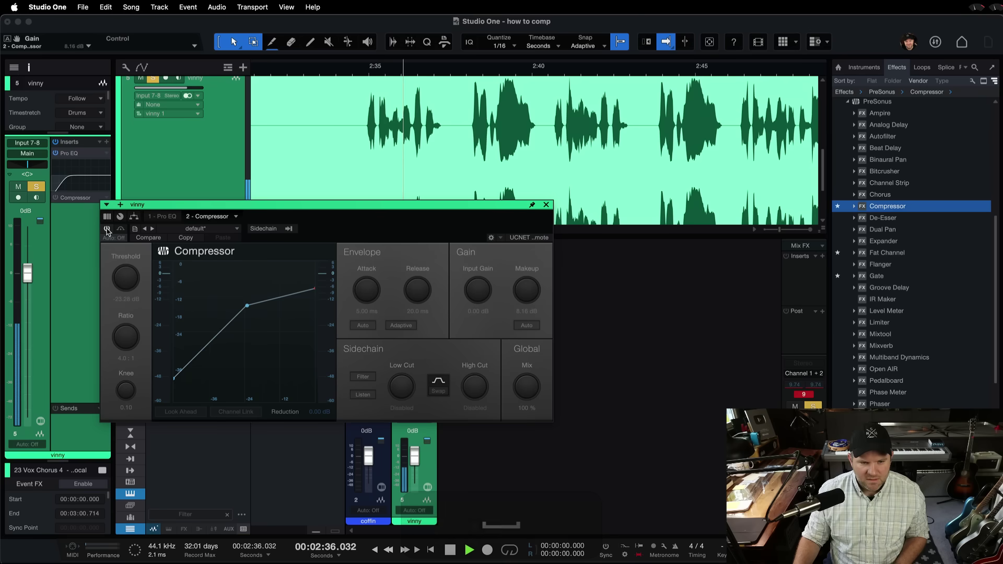
{"action": "left_click", "coordinate": [107, 228]}
{"action": "key", "text": "space"}
{"action": "key", "text": "space"}
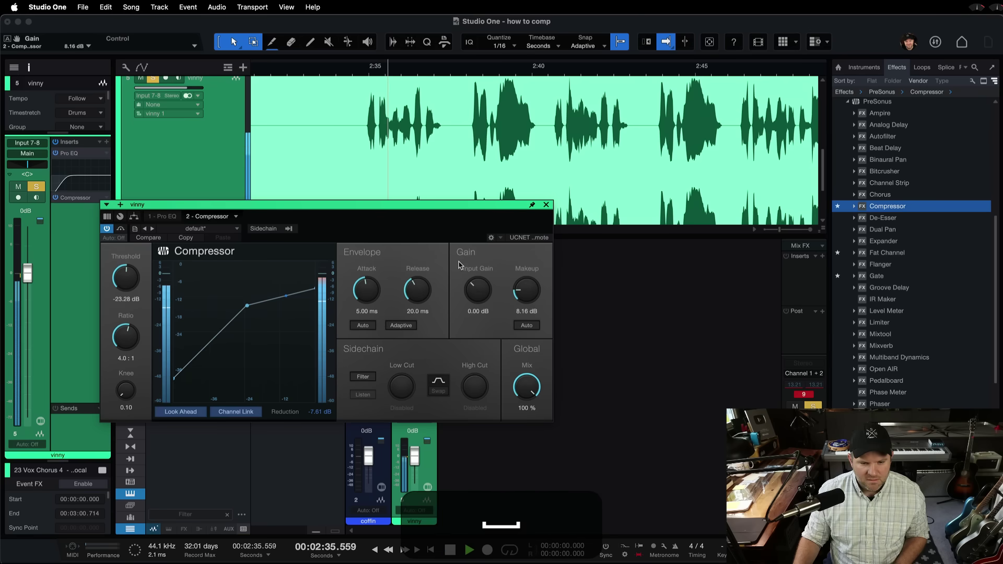
{"action": "key", "text": "space"}
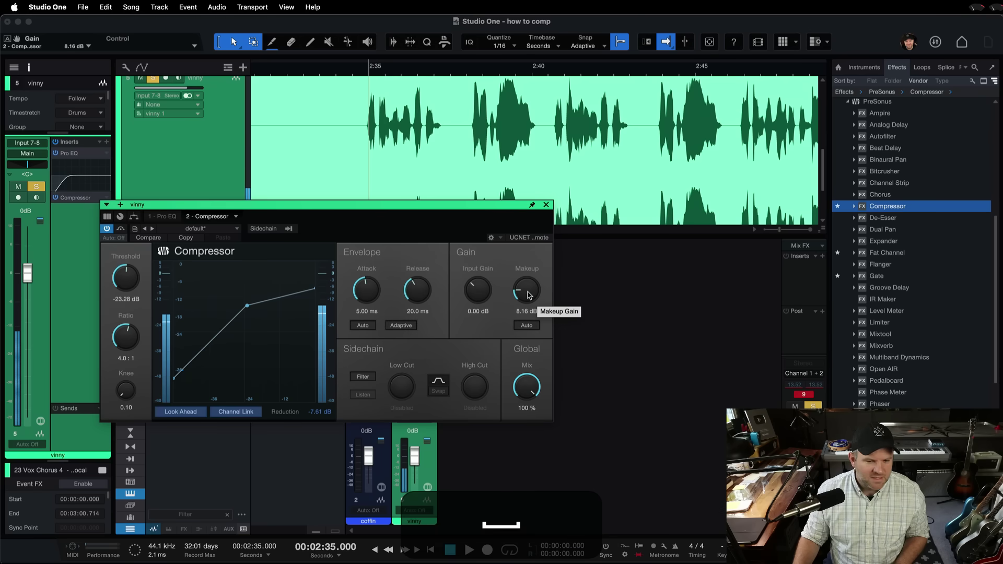
Reduce the track 5 compressor's makeup gain to about 6.72 dB and play the vocal from 2:35
{"action": "left_click_drag", "start_coordinate": [529, 295], "coordinate": [528, 295]}
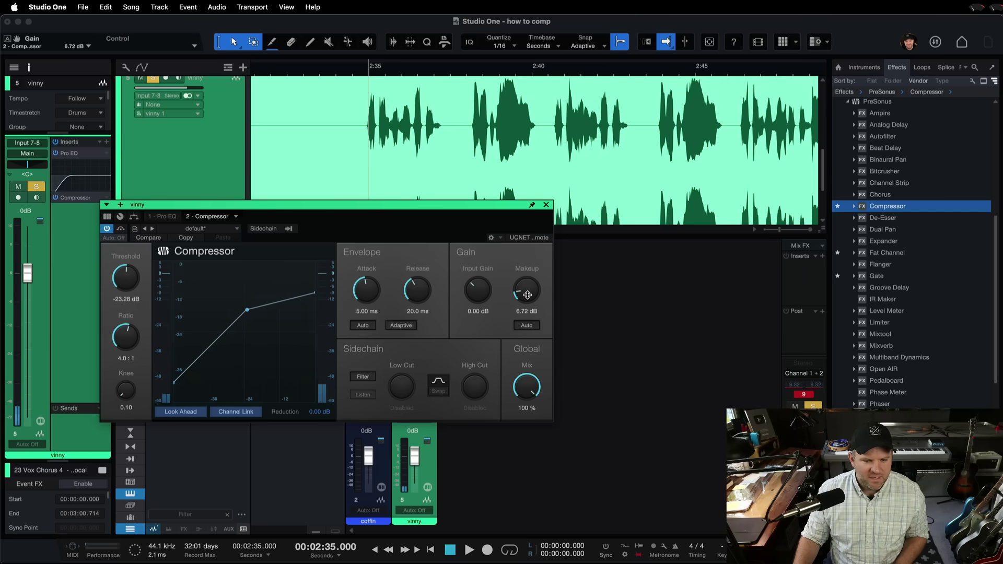
{"action": "key", "text": "space"}
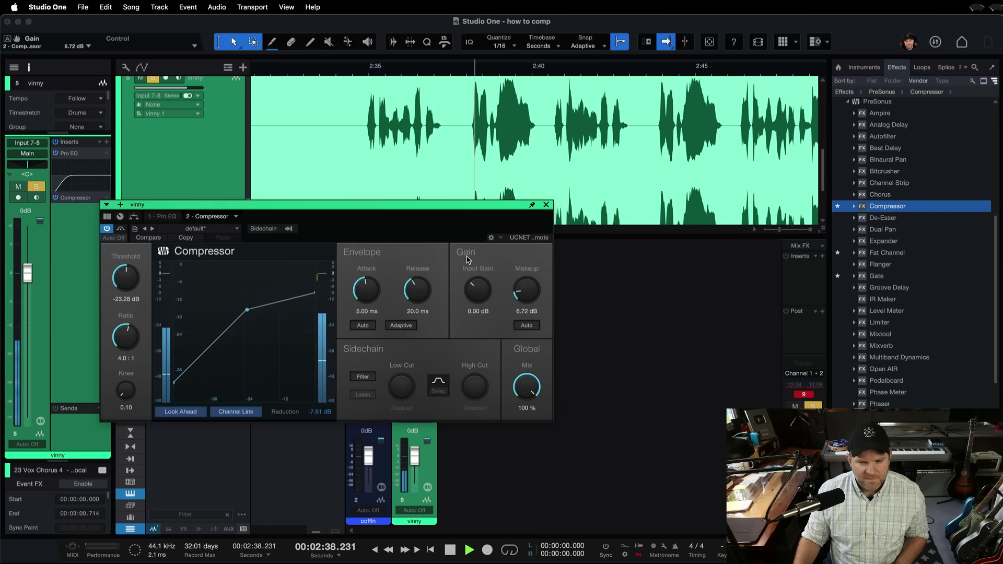
{"action": "key", "text": "space"}
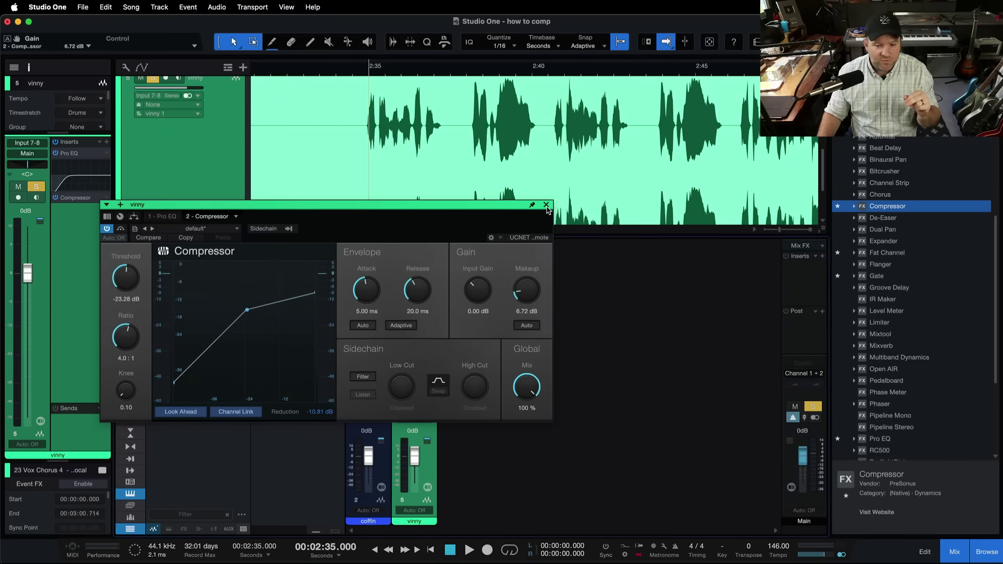
Close the compressor and the mixer and play the coffin and track 5 vocals in turn from about 2:34.5 to compare them
{"action": "left_click", "coordinate": [546, 205]}
{"action": "key", "text": "F3"}
{"action": "left_click", "coordinate": [153, 235]}
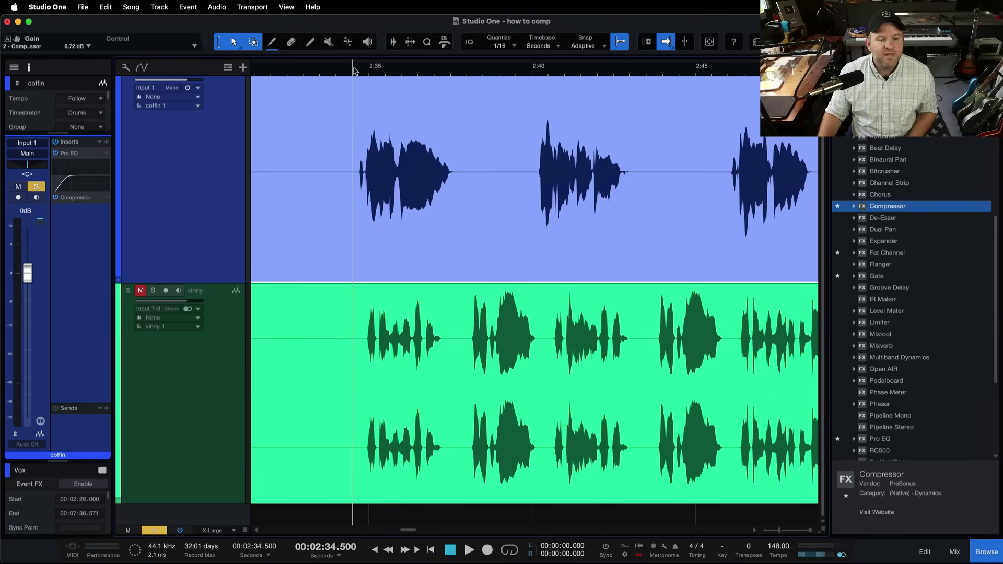
{"action": "key", "text": "space"}
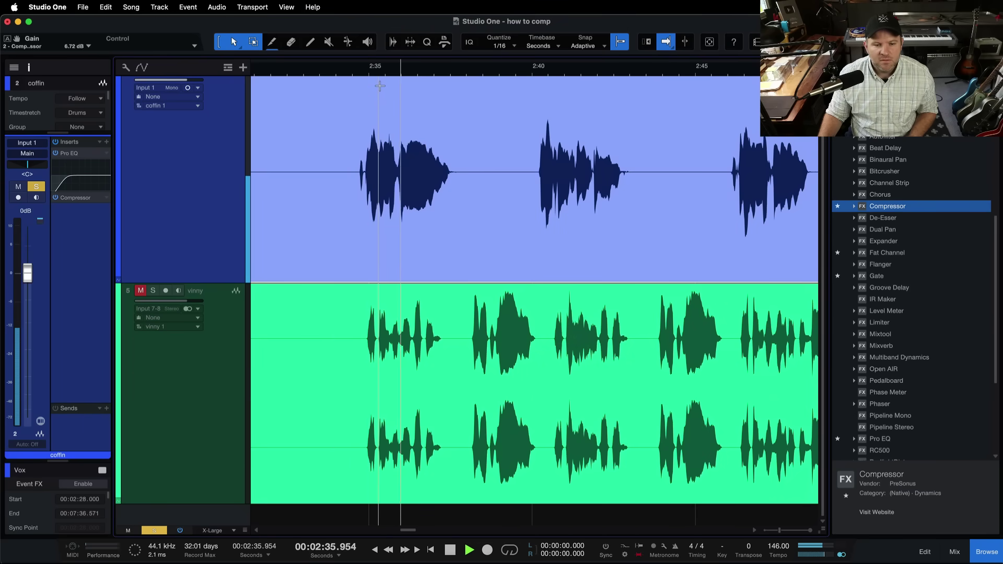
{"action": "left_click", "coordinate": [192, 339]}
{"action": "key", "text": "space"}
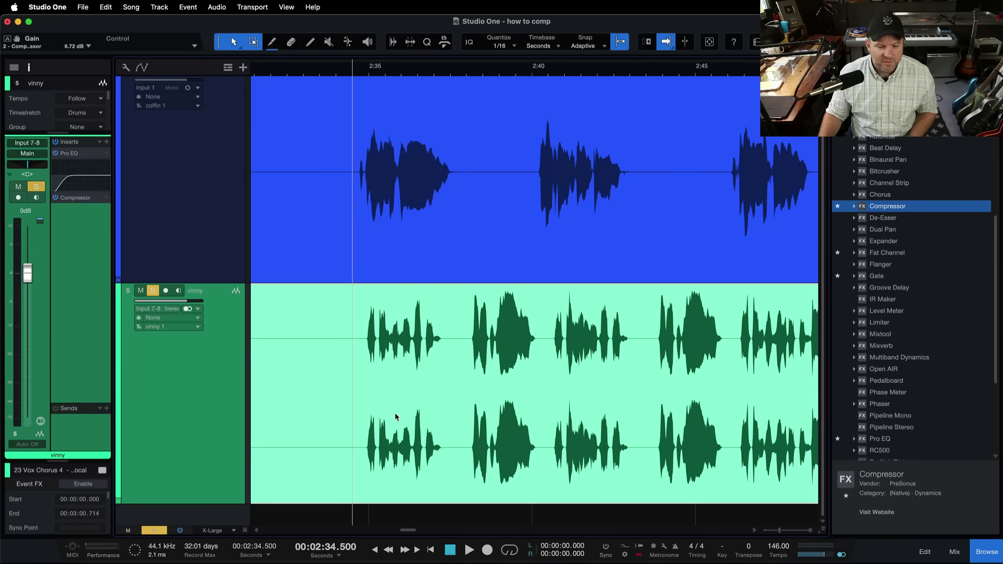
{"action": "key", "text": "space"}
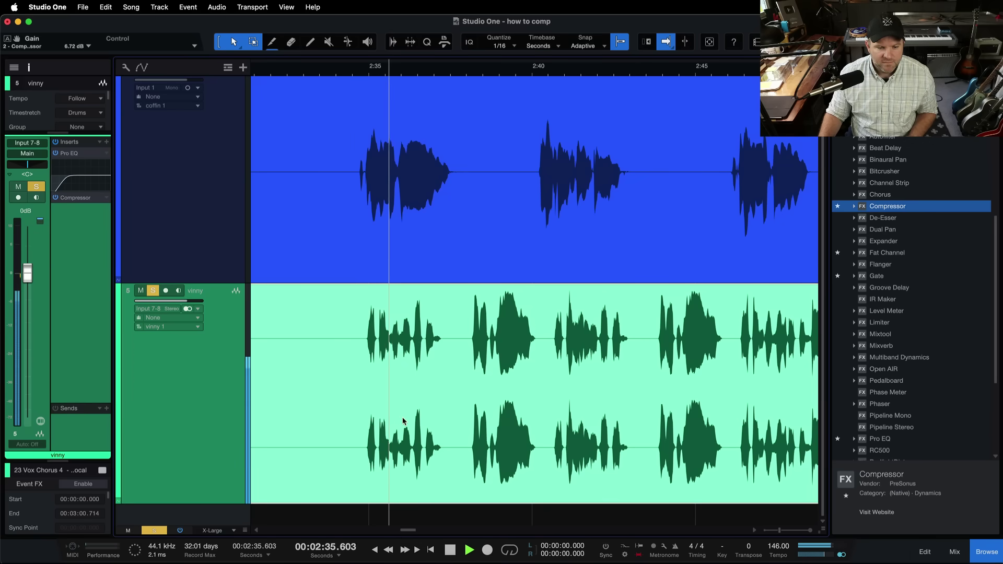
{"action": "key", "text": "space"}
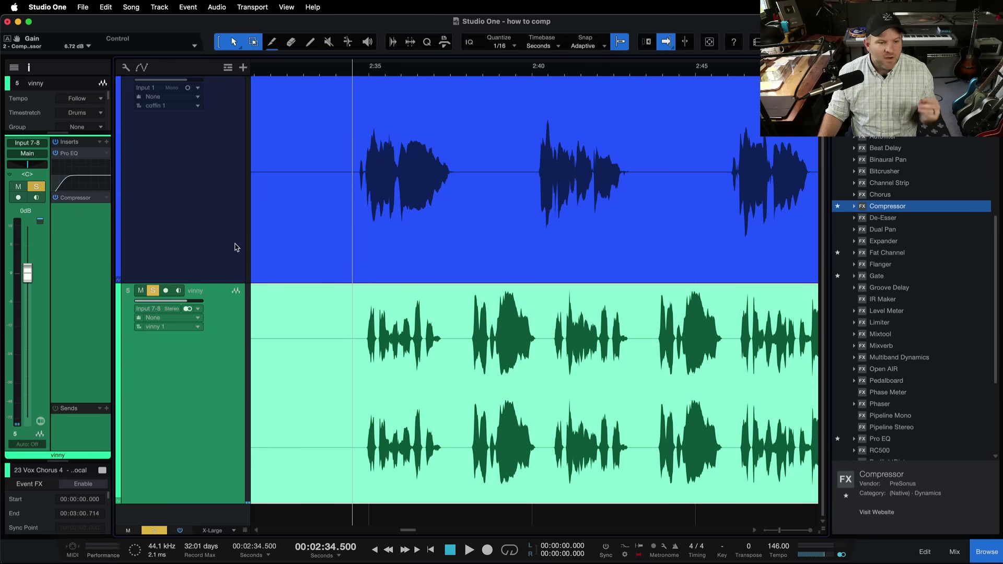
Try heavy compression on the coffin vocal with a threshold of -48.00 dB and a makeup gain of about 22.80 dB
{"action": "left_click", "coordinate": [232, 243]}
{"action": "left_click", "coordinate": [85, 198]}
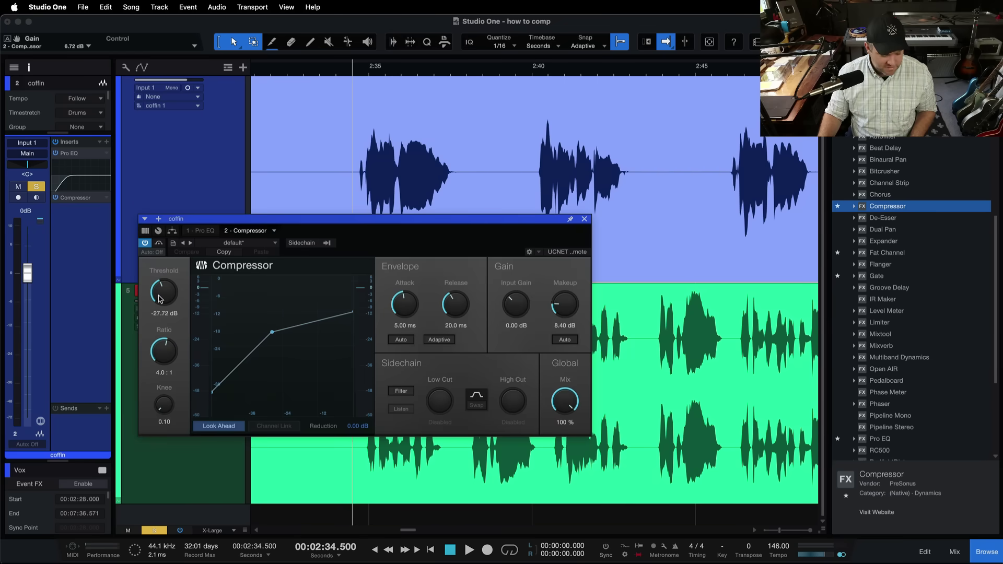
{"action": "key", "text": "space"}
{"action": "left_click_drag", "start_coordinate": [160, 298], "coordinate": [154, 336]}
{"action": "left_click_drag", "start_coordinate": [565, 307], "coordinate": [568, 291]}
Play the heavily compressed coffin vocal, including the phrase at about 2:40, to hear the effect
{"action": "key", "text": "space"}
{"action": "key", "text": "space"}
{"action": "key", "text": "space"}
{"action": "key", "text": "space"}
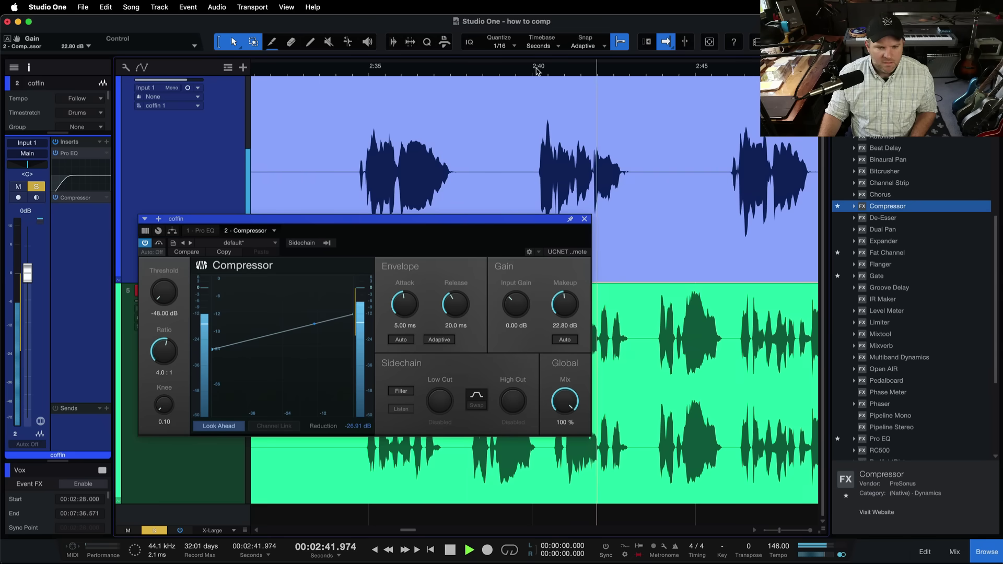
{"action": "key", "text": "space"}
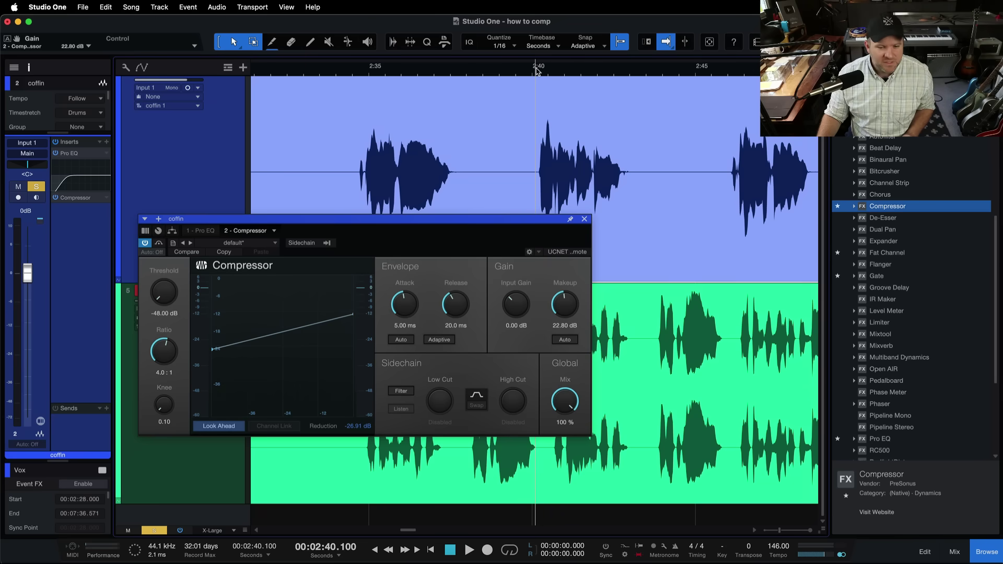
Undo the coffin compressor's makeup gain and threshold changes and play the vocal from about 2:34.6
{"action": "key", "text": "super+z"}
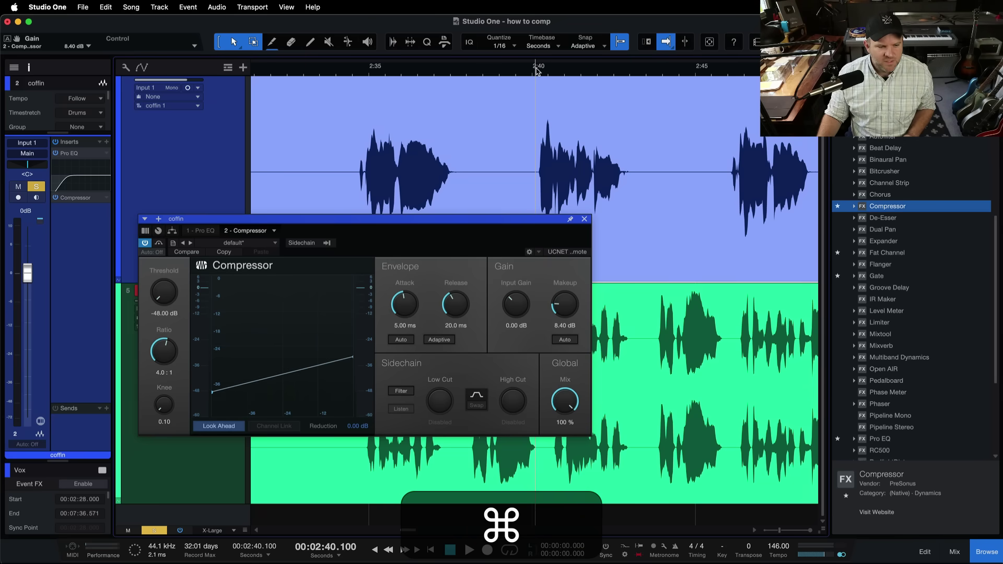
{"action": "key", "text": "super+z"}
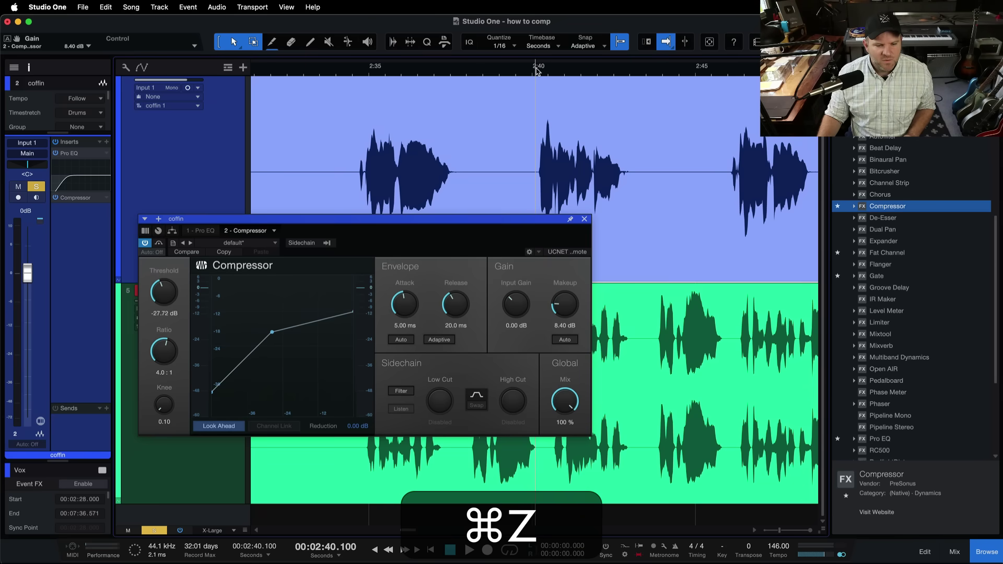
{"action": "left_click", "coordinate": [356, 66]}
{"action": "key", "text": "space"}
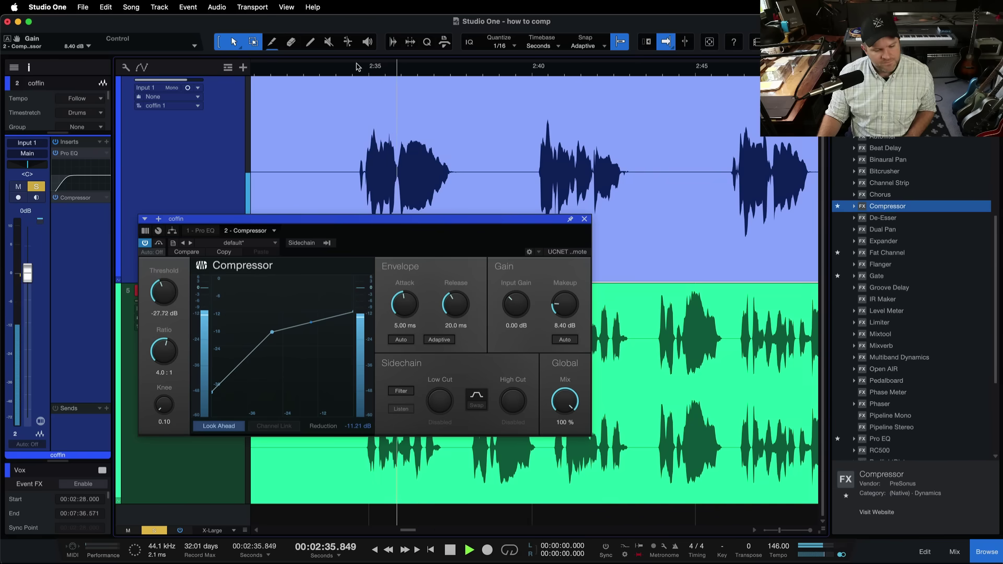
{"action": "key", "text": "space"}
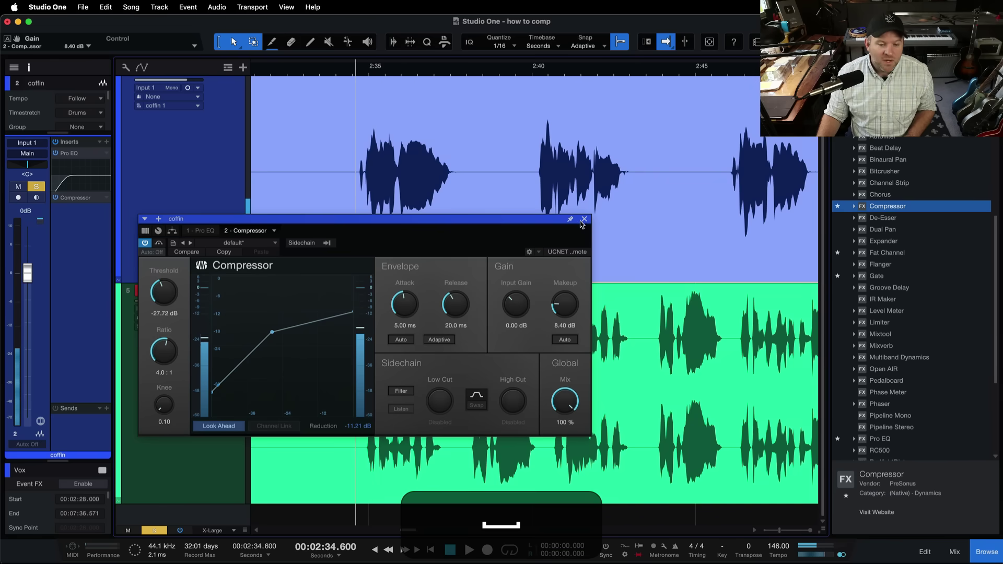
On the track 5 compressor, lower the threshold to about -40.80 dB and raise the makeup gain to about 17.52 dB during playback
{"action": "left_click", "coordinate": [174, 467]}
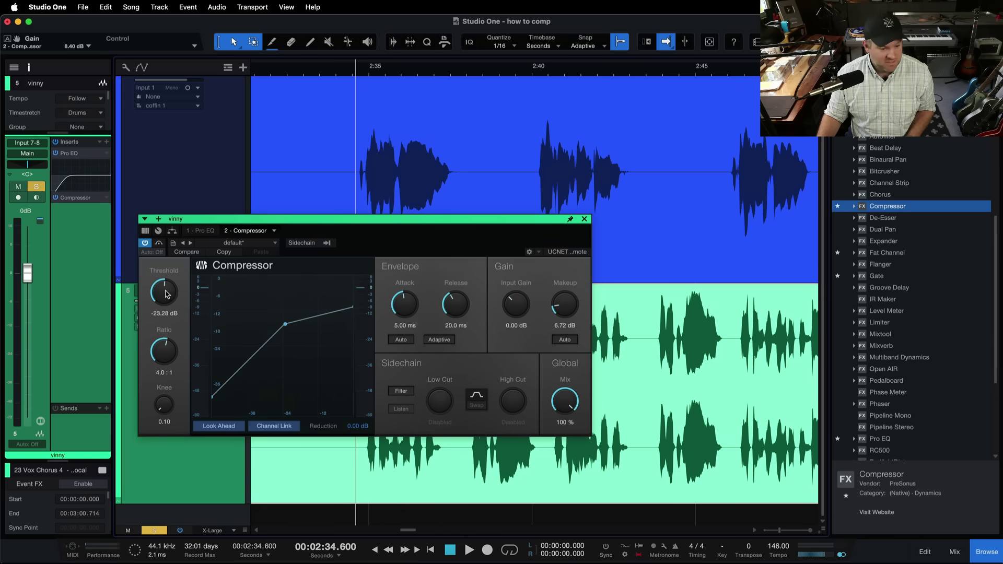
{"action": "key", "text": "space"}
{"action": "left_click_drag", "start_coordinate": [166, 294], "coordinate": [158, 323]}
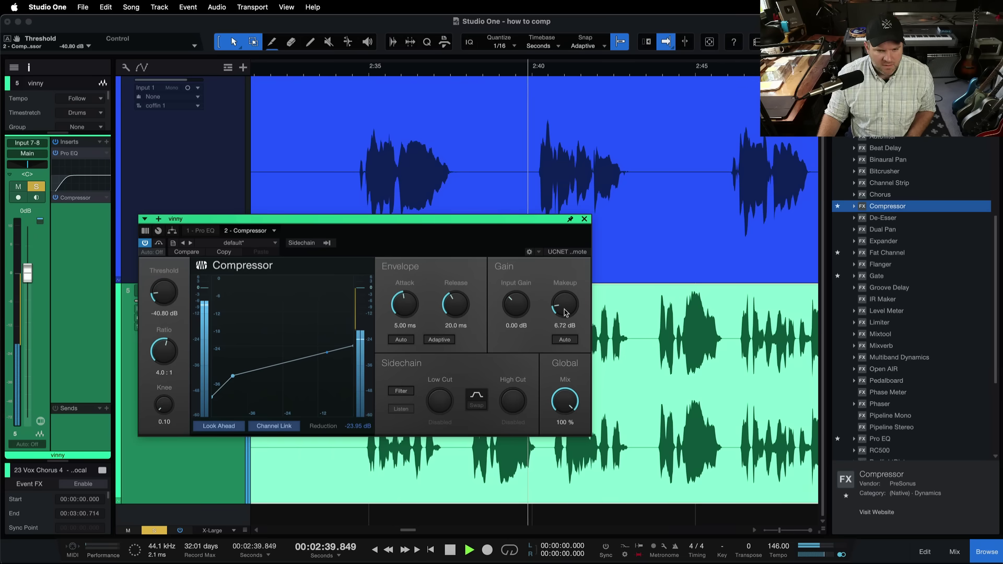
{"action": "left_click_drag", "start_coordinate": [565, 309], "coordinate": [566, 287]}
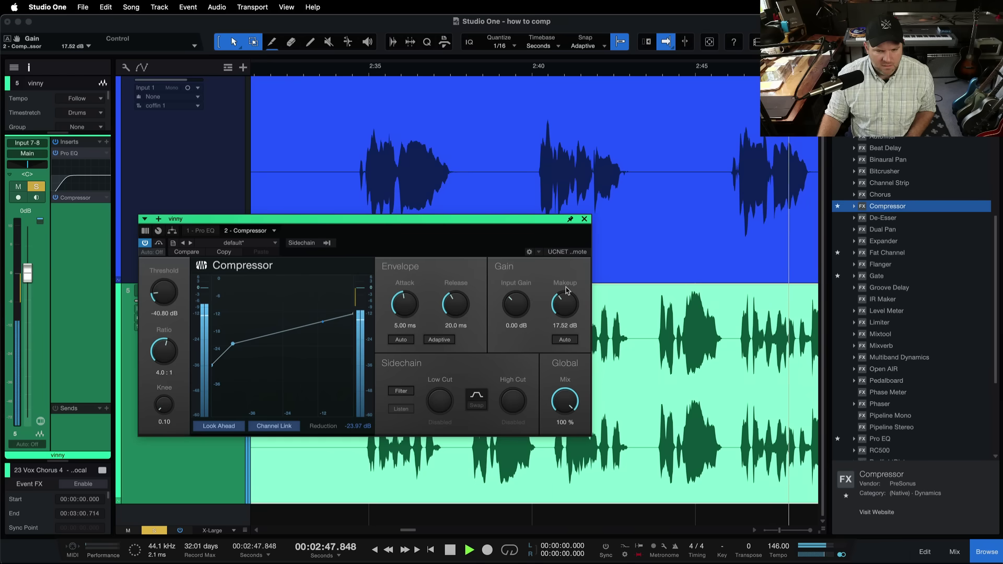
{"action": "key", "text": "space"}
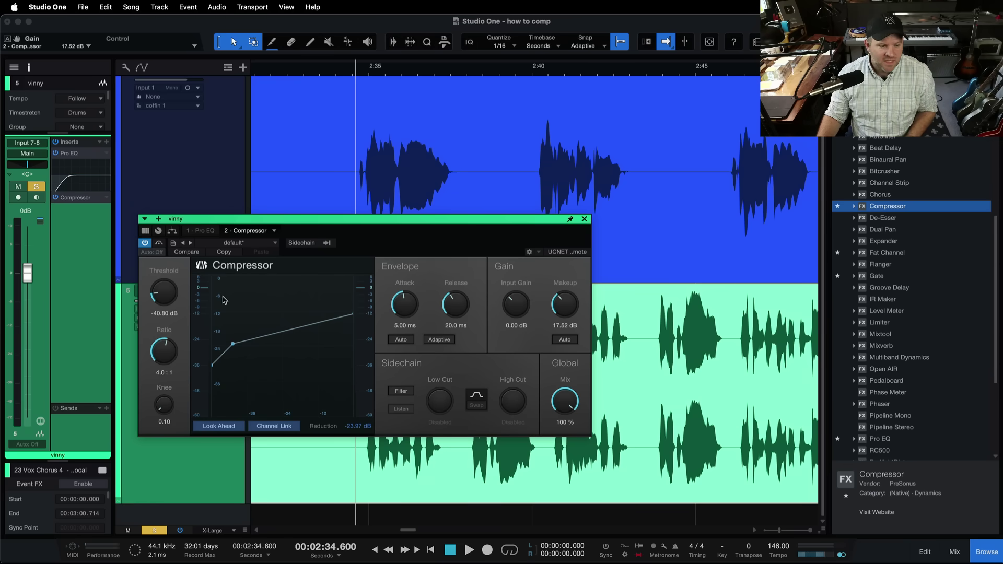
Play the track 5 vocal from about 2:34.6 with its compressor active and bypassed, leaving the compressor enabled
{"action": "key", "text": "space"}
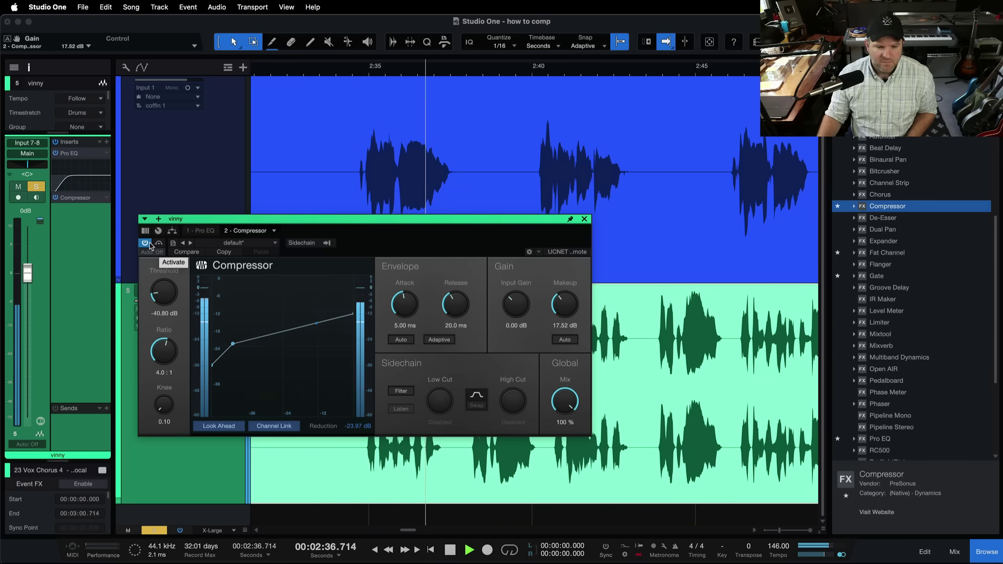
{"action": "left_click", "coordinate": [144, 243]}
{"action": "key", "text": "space"}
{"action": "key", "text": "space"}
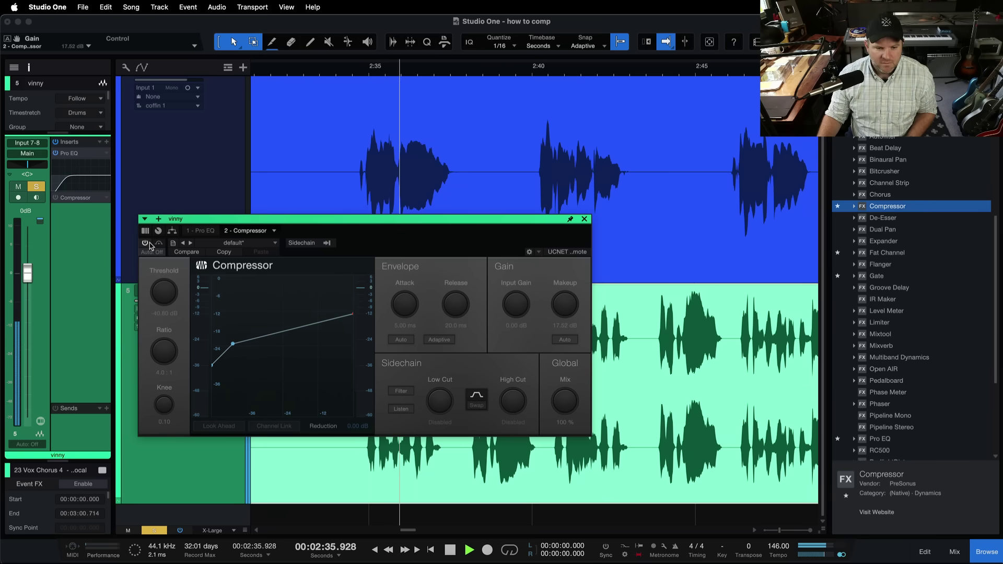
{"action": "left_click", "coordinate": [145, 243]}
{"action": "key", "text": "space"}
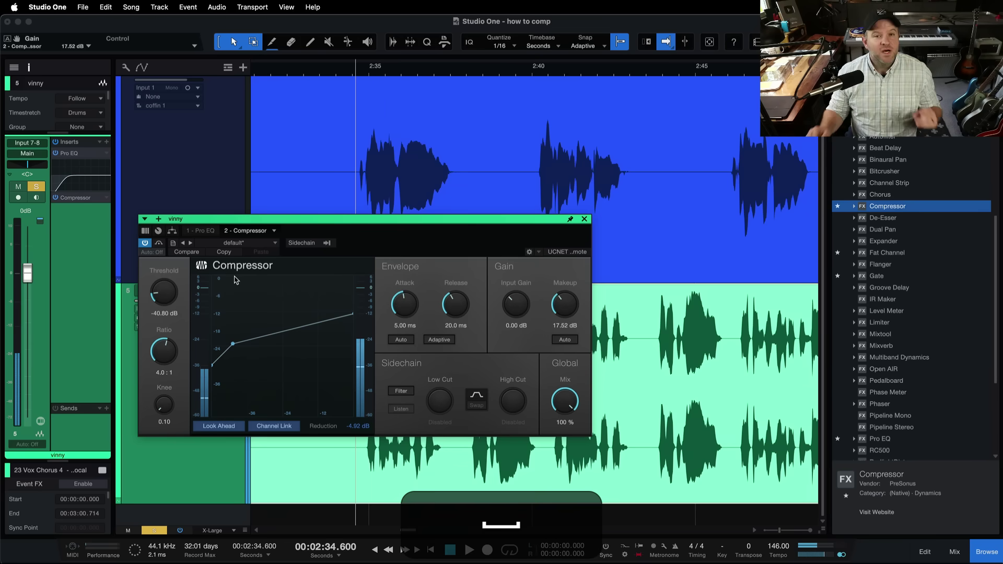